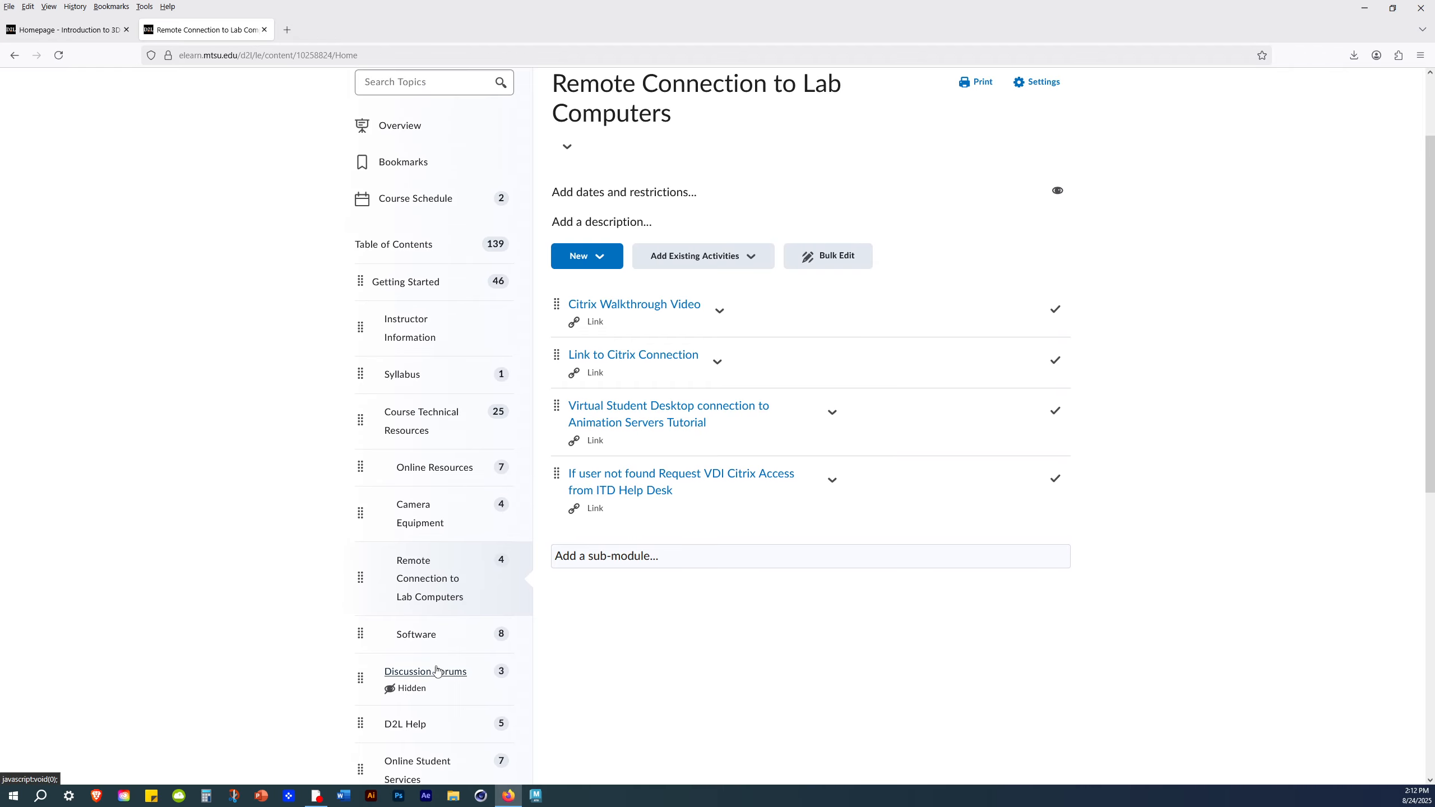
- Open the Course Technical Resources section under Getting Started from the course's table of contents
scroll(424, 638, down, 9)
scroll(256, 586, up, 11)
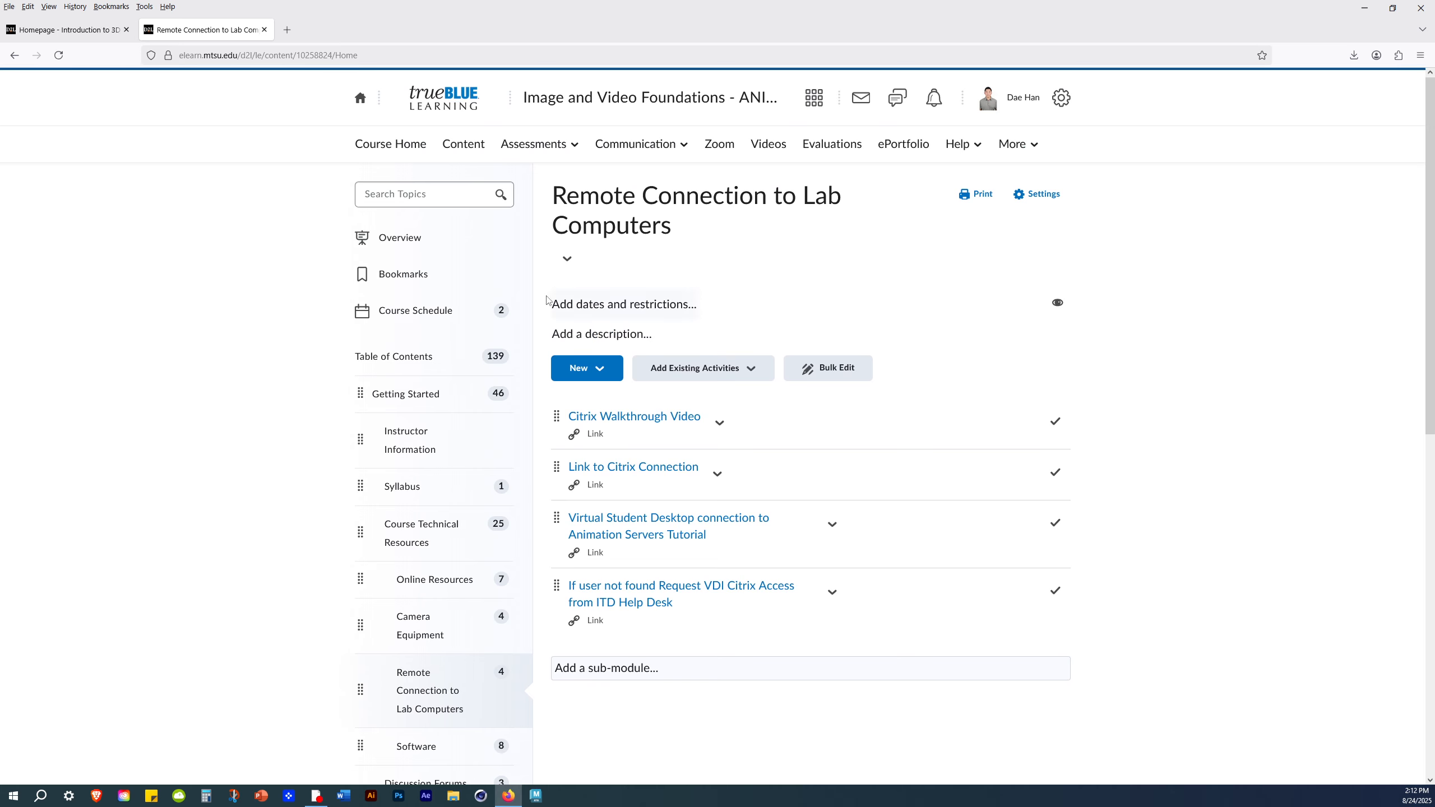
drag(215, 384, 221, 375)
click(389, 361)
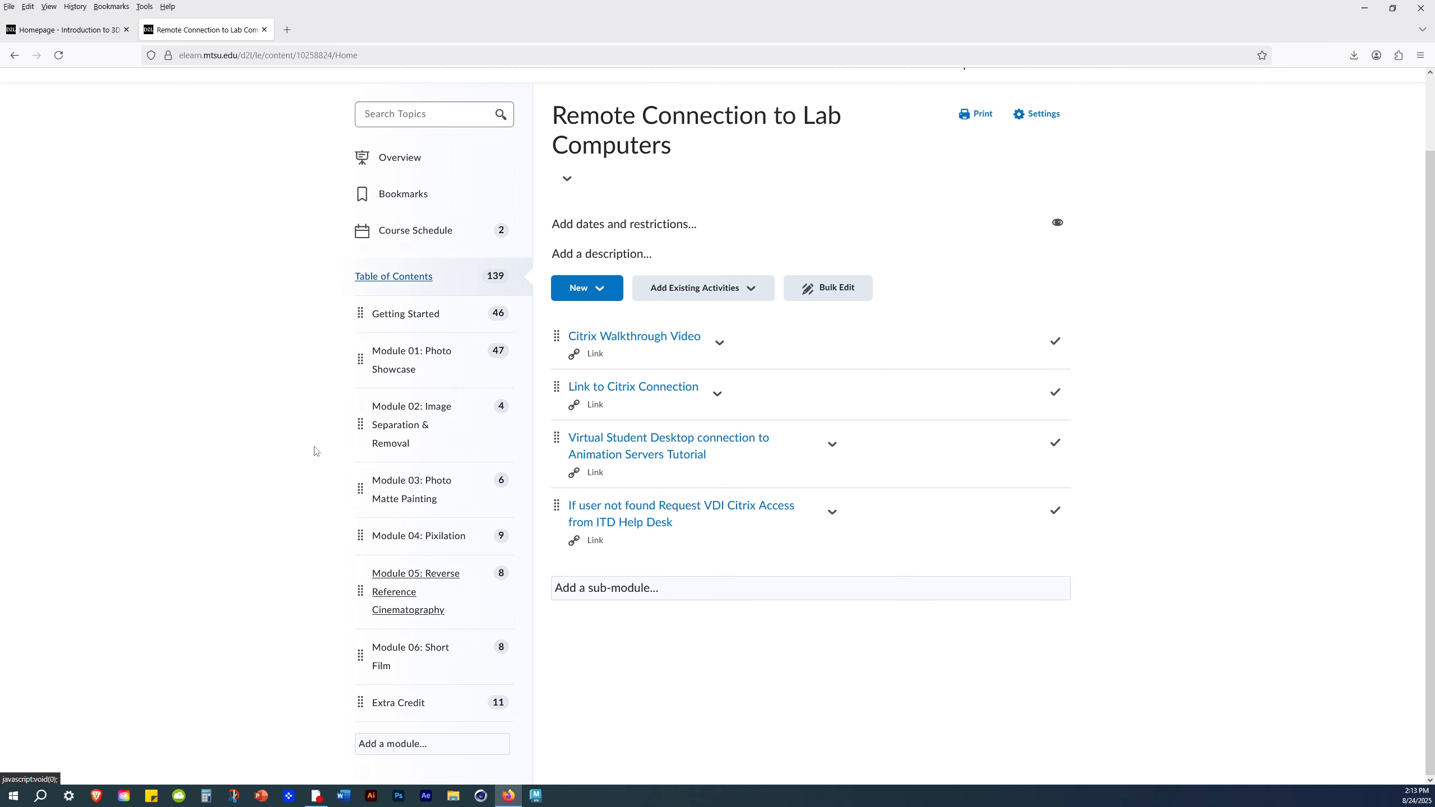
click(418, 286)
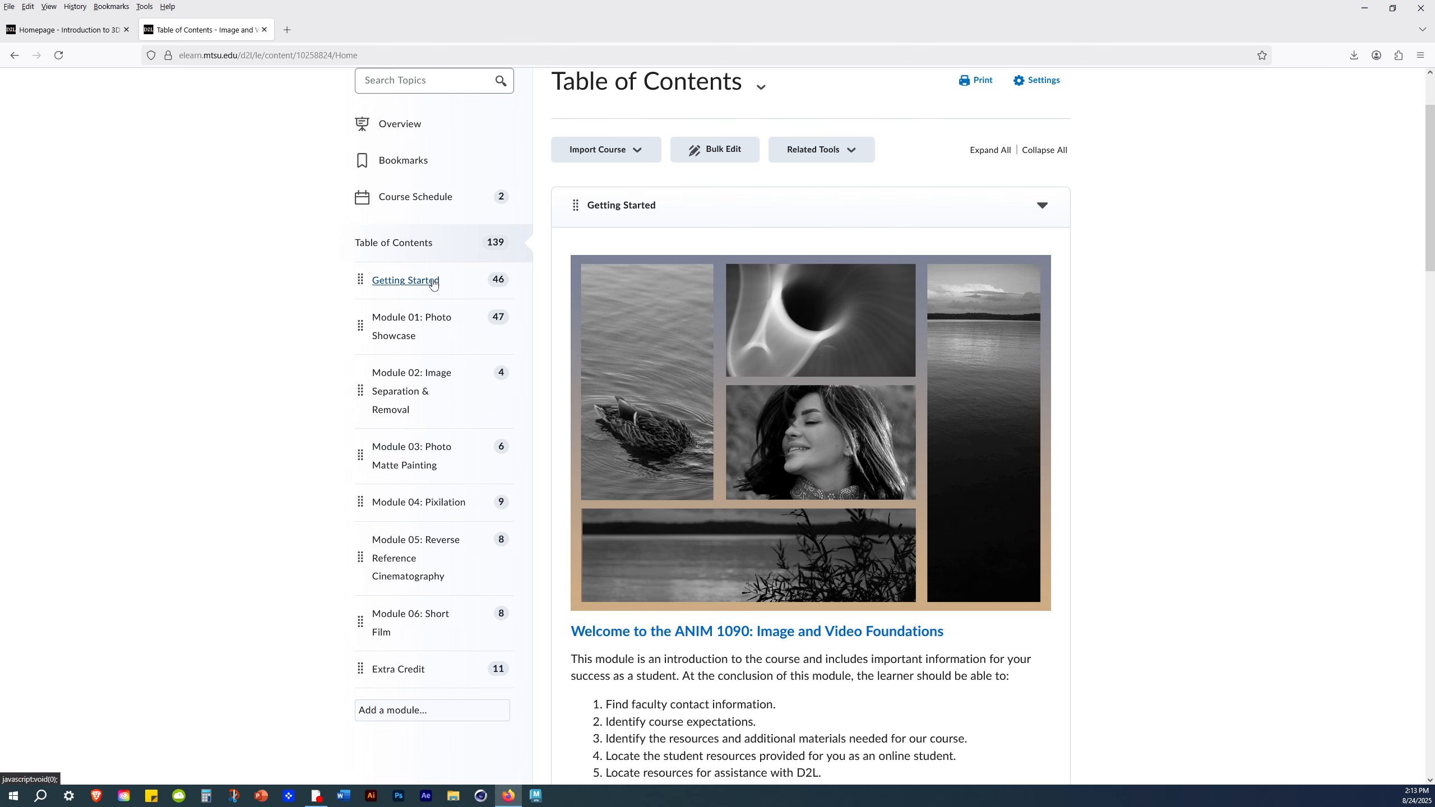
click(414, 281)
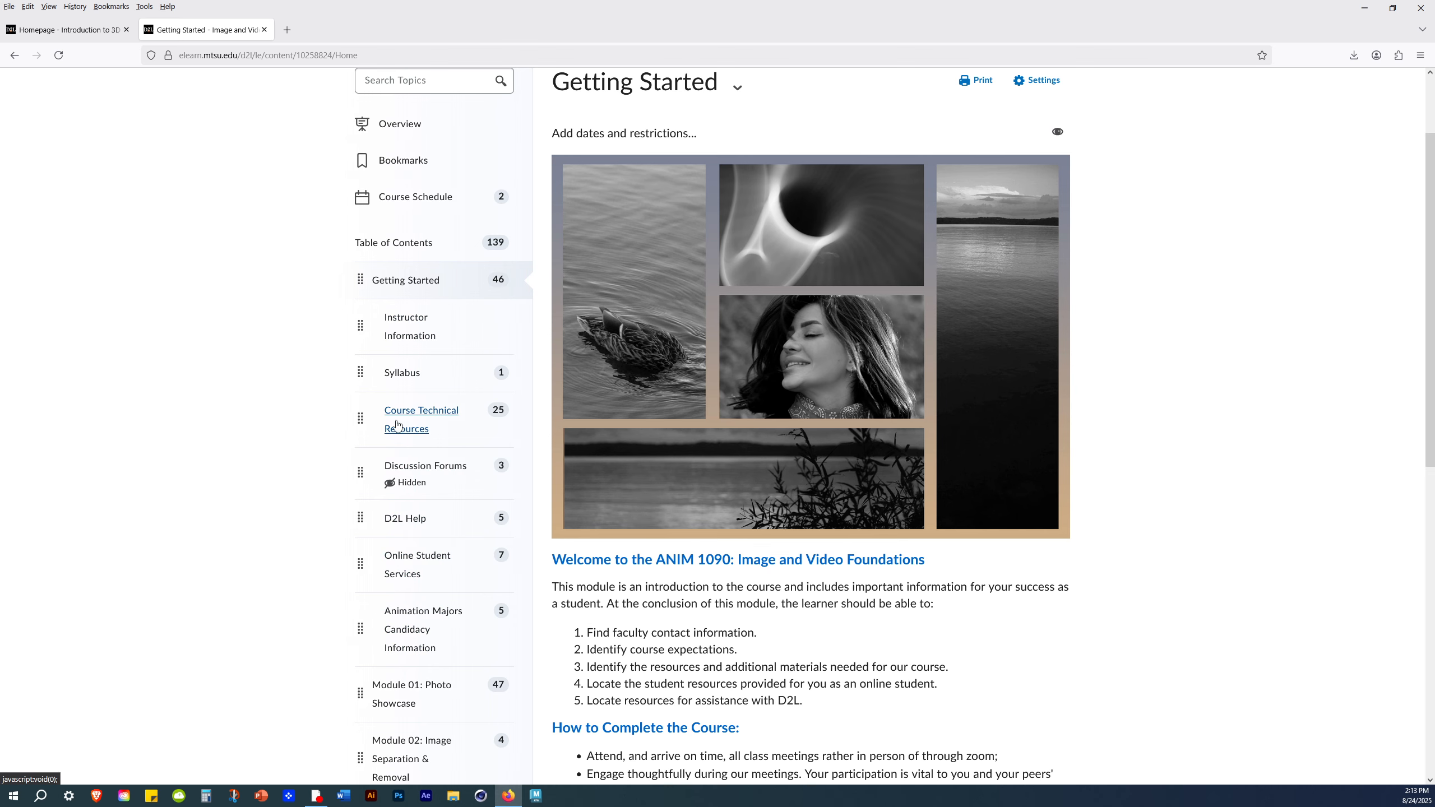
click(429, 419)
click(1041, 476)
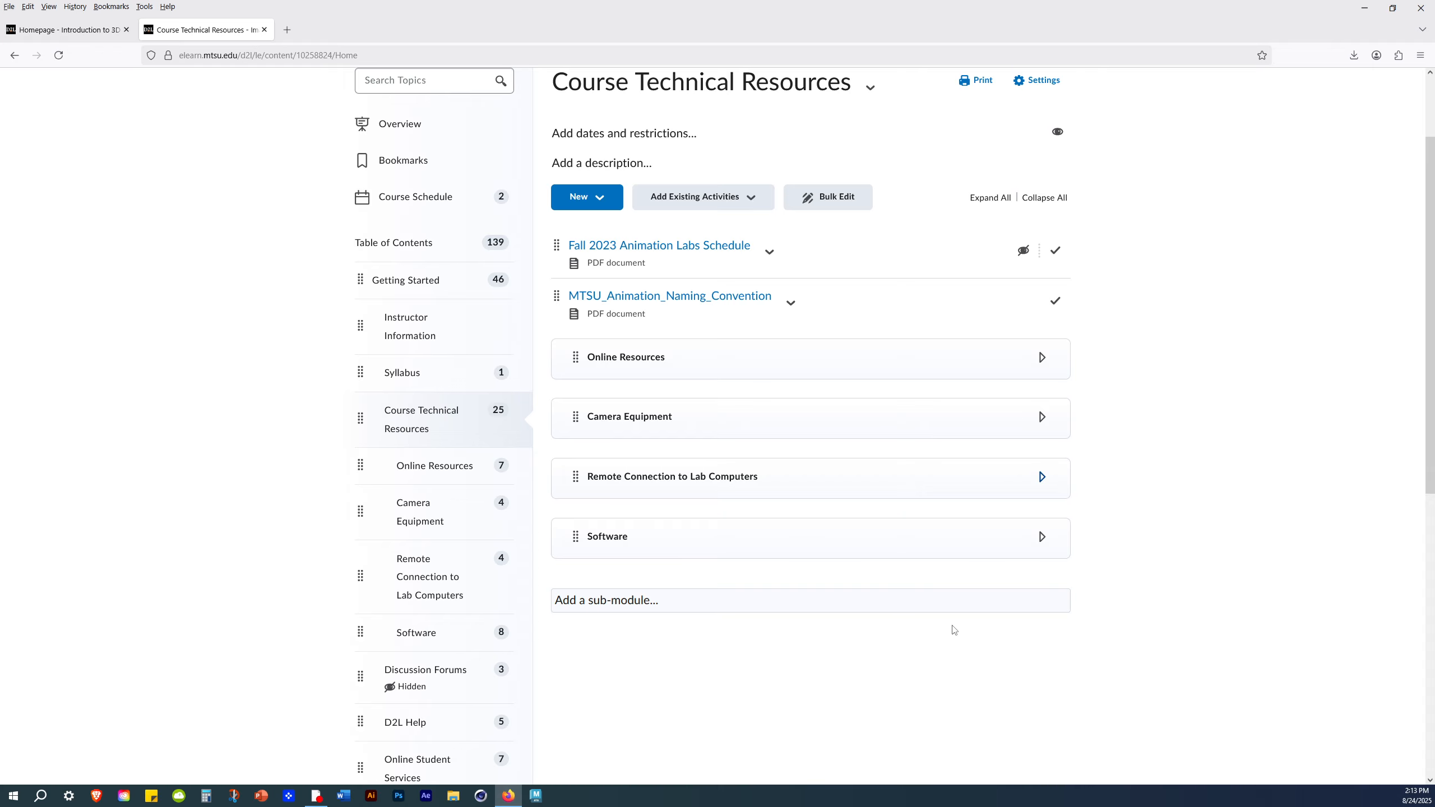
scroll(957, 630, up, 2)
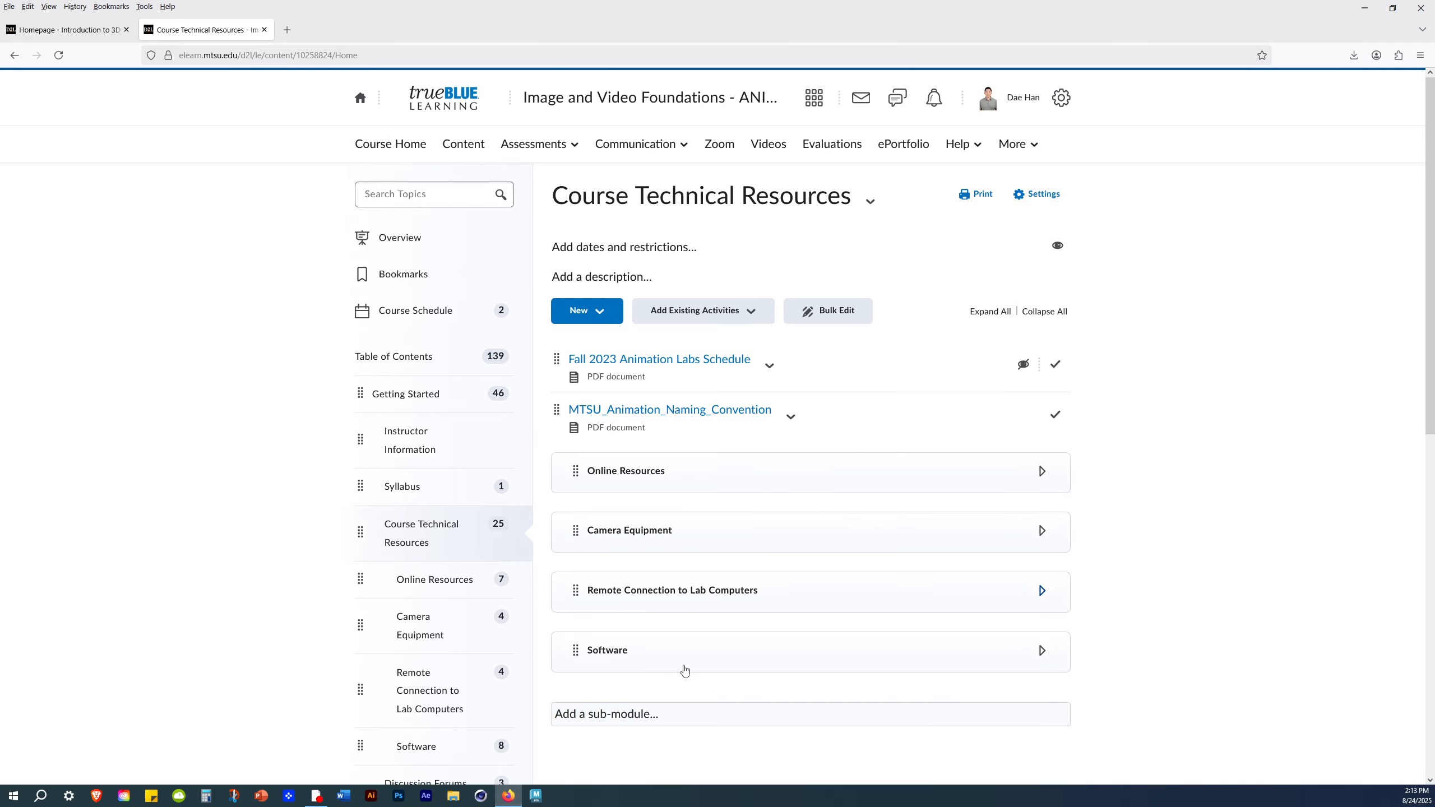
scroll(685, 673, down, 2)
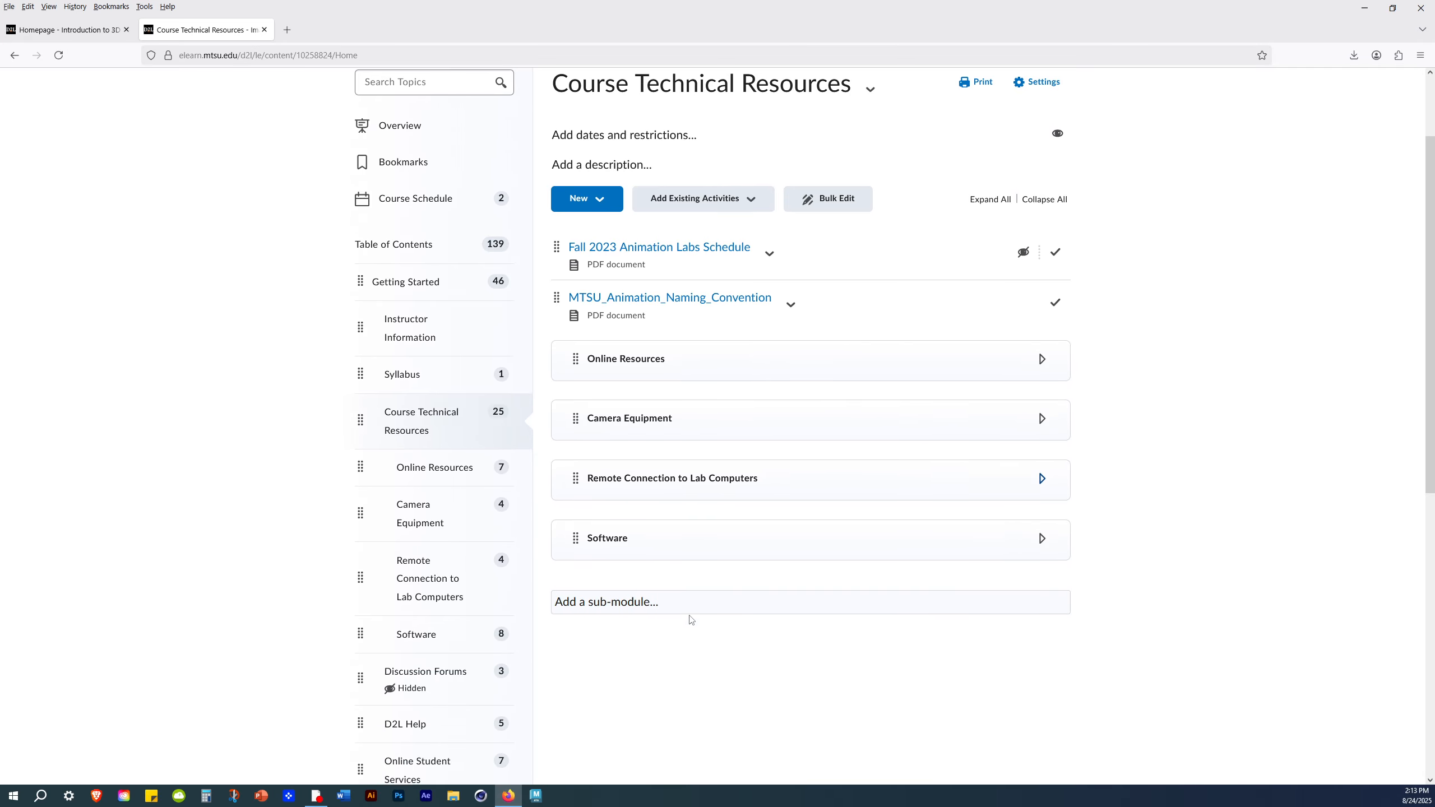
click(642, 481)
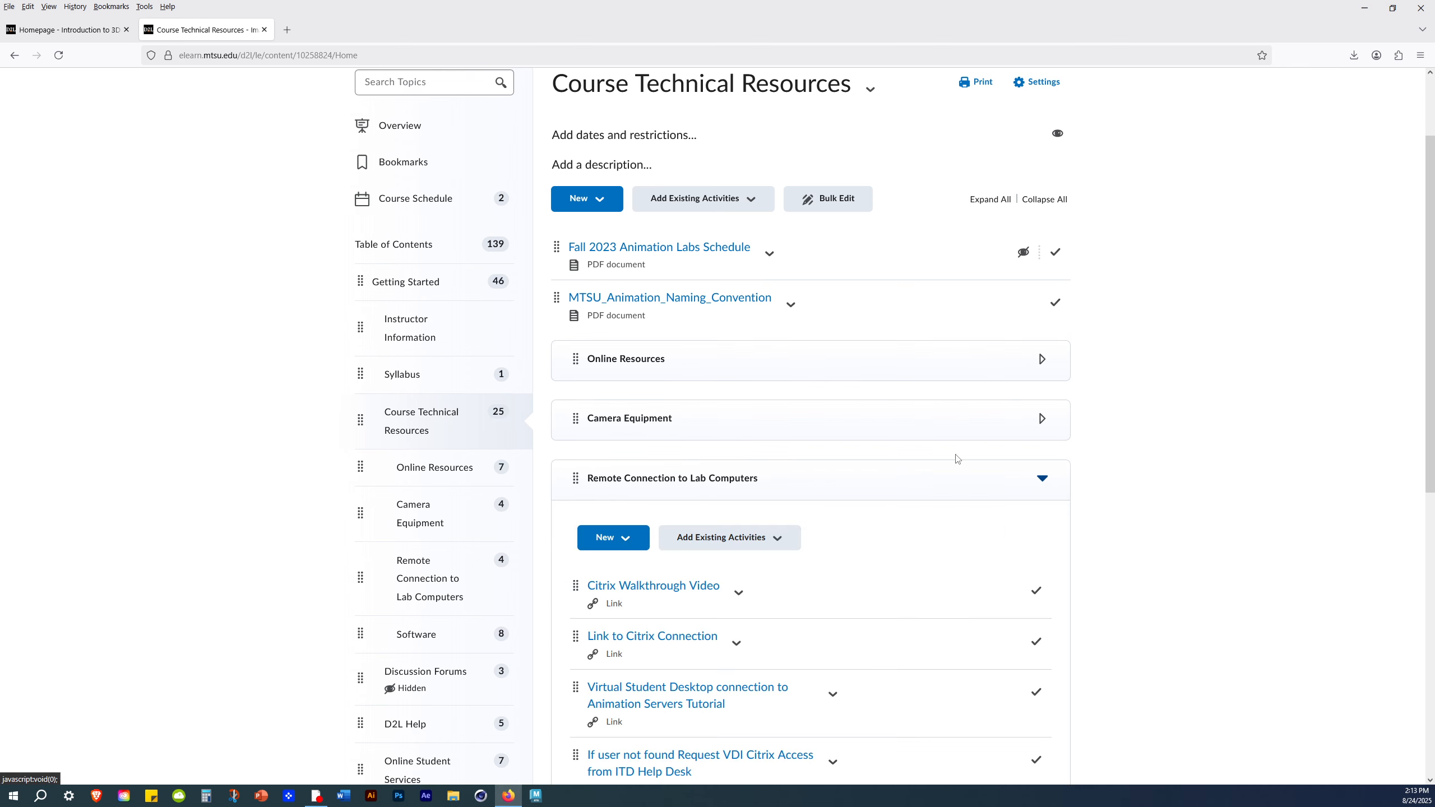
click(818, 419)
scroll(773, 526, down, 8)
scroll(734, 537, up, 10)
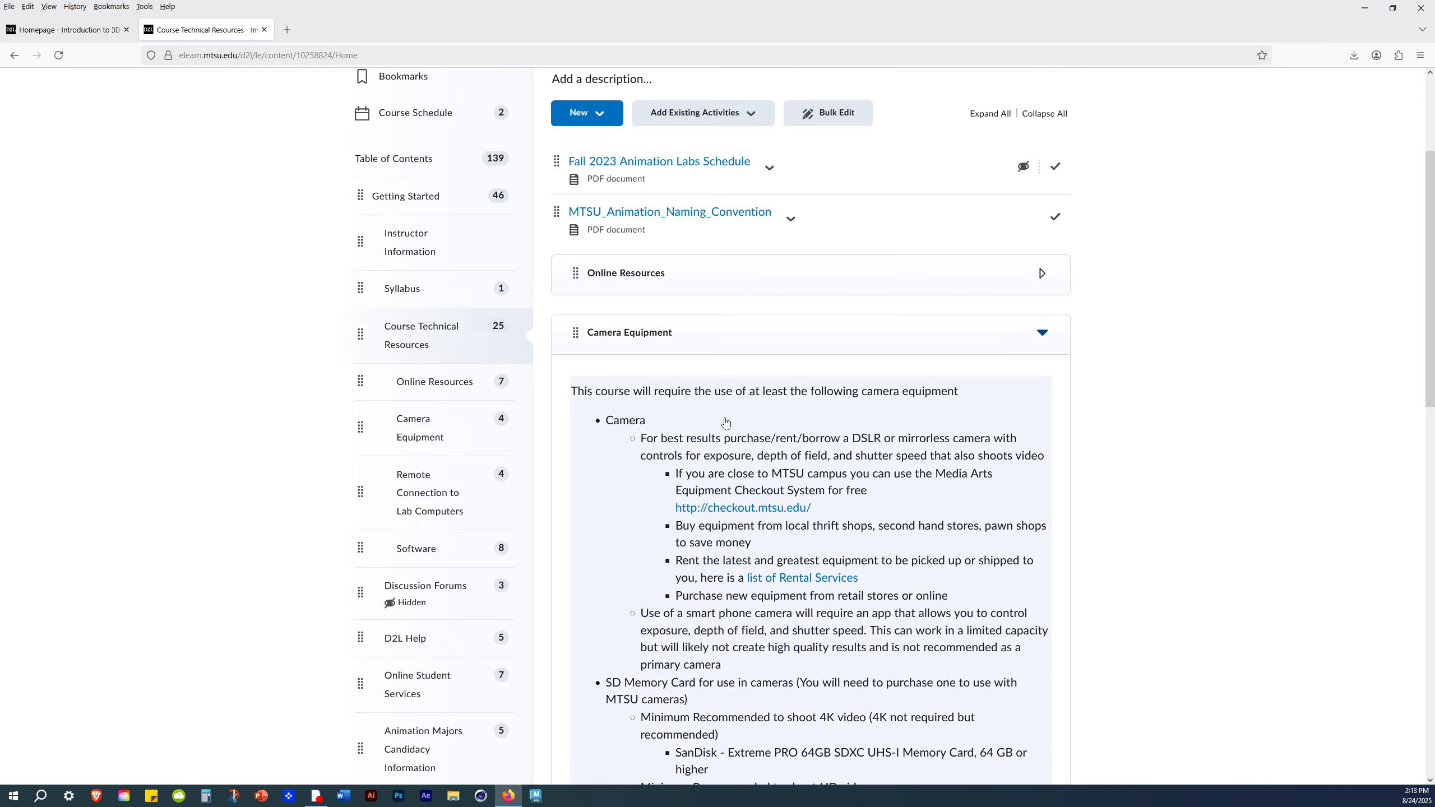
click(733, 544)
click(874, 594)
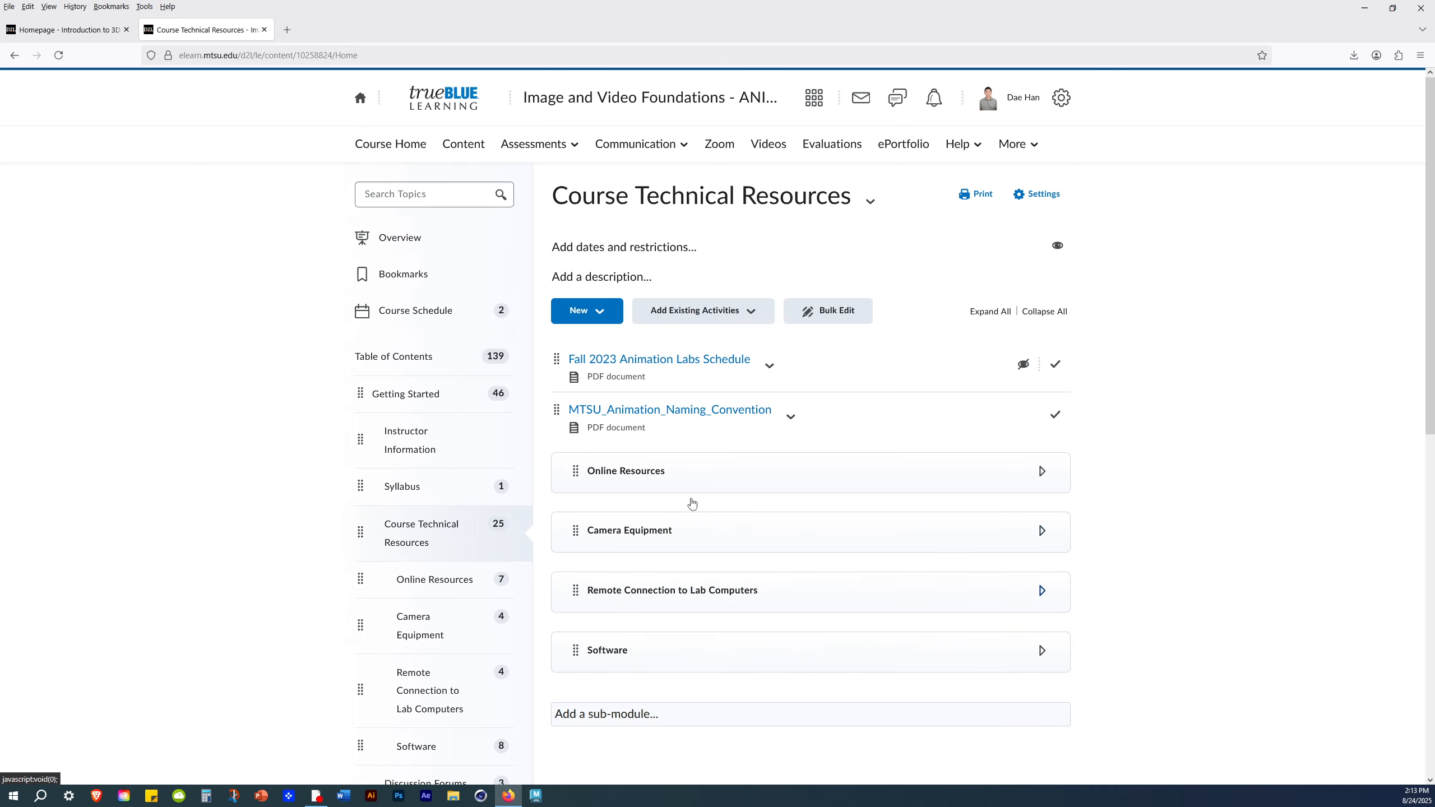
- Expand the Remote Connection to Lab Computers sub-module and open Link to Citrix Connection
scroll(922, 535, down, 2)
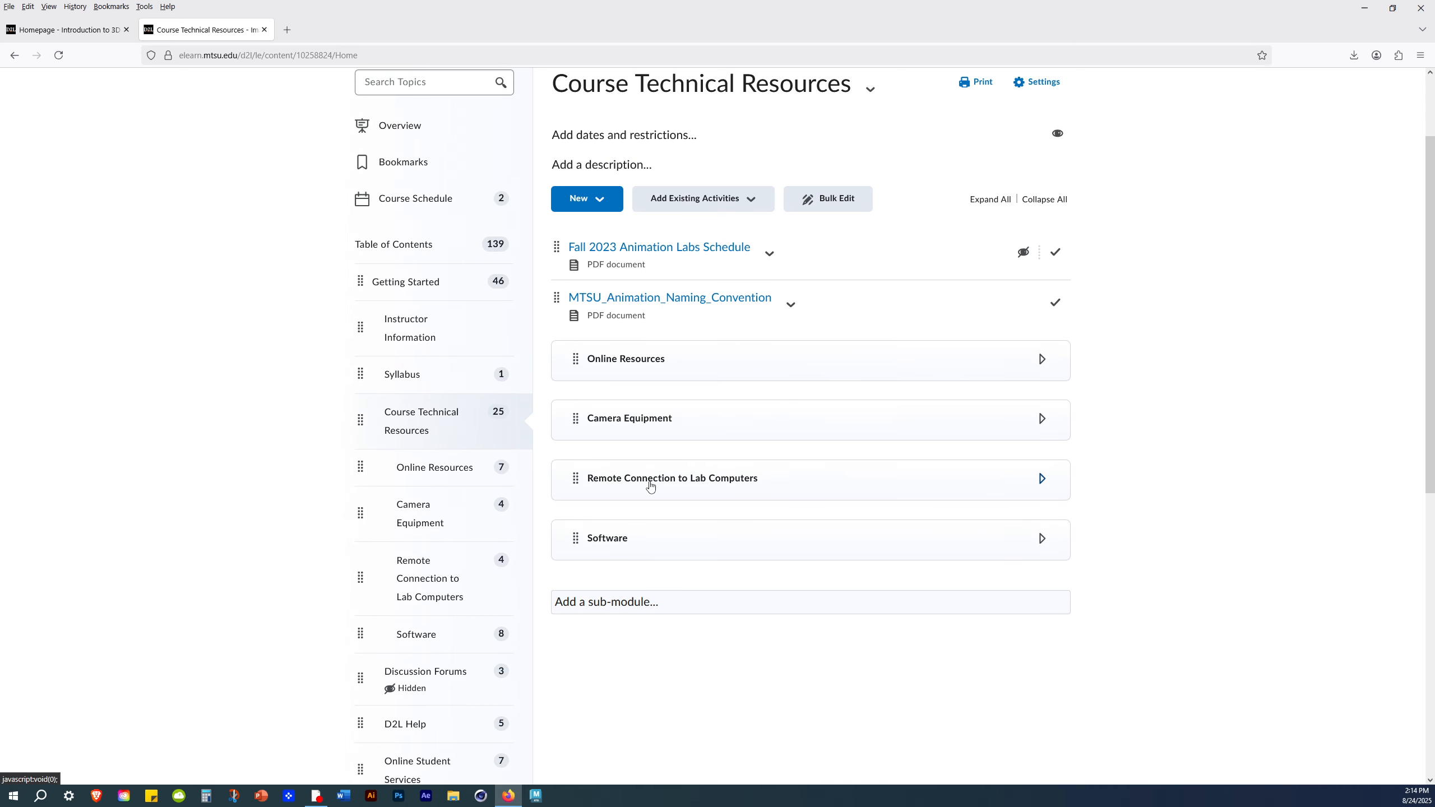
click(644, 480)
scroll(736, 320, down, 6)
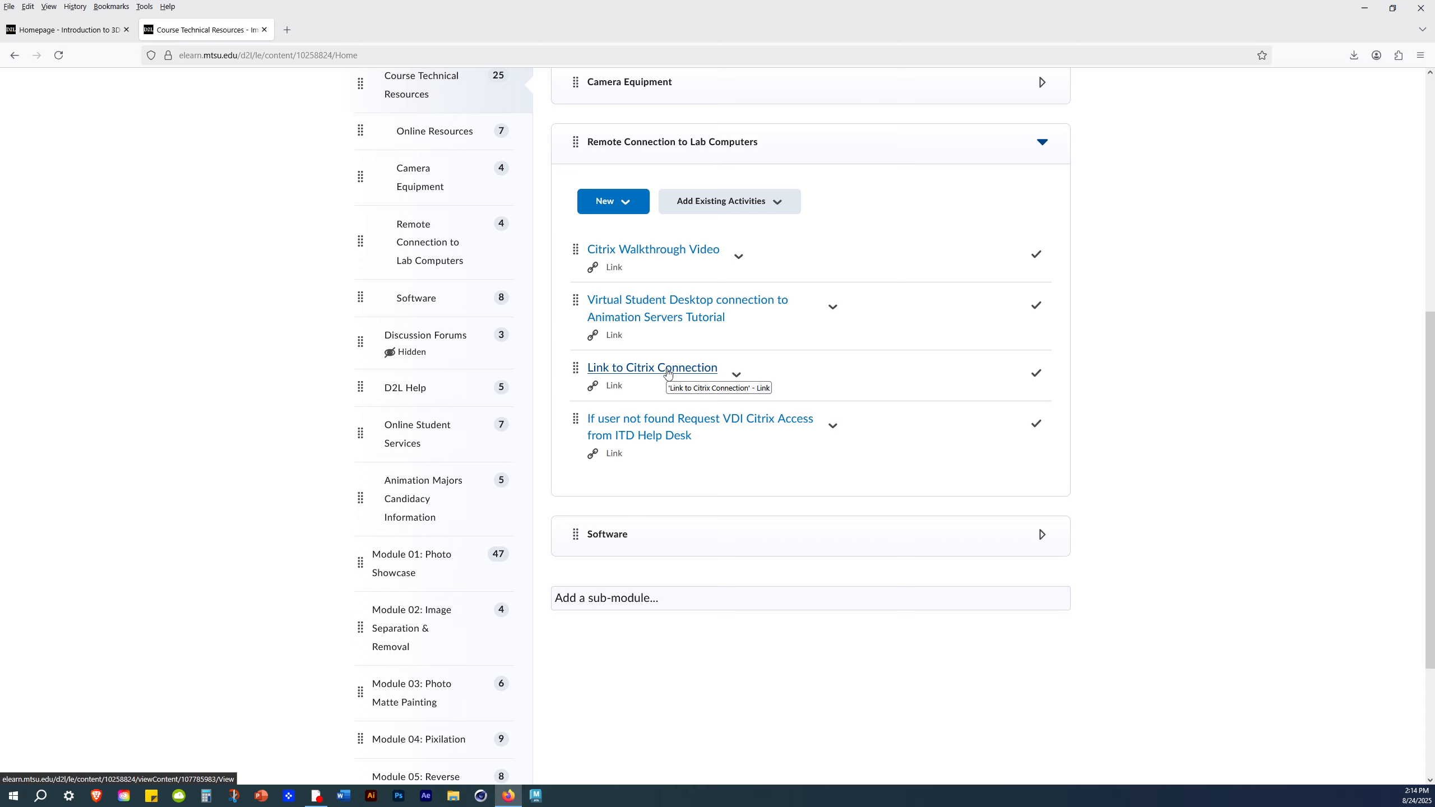
click(661, 368)
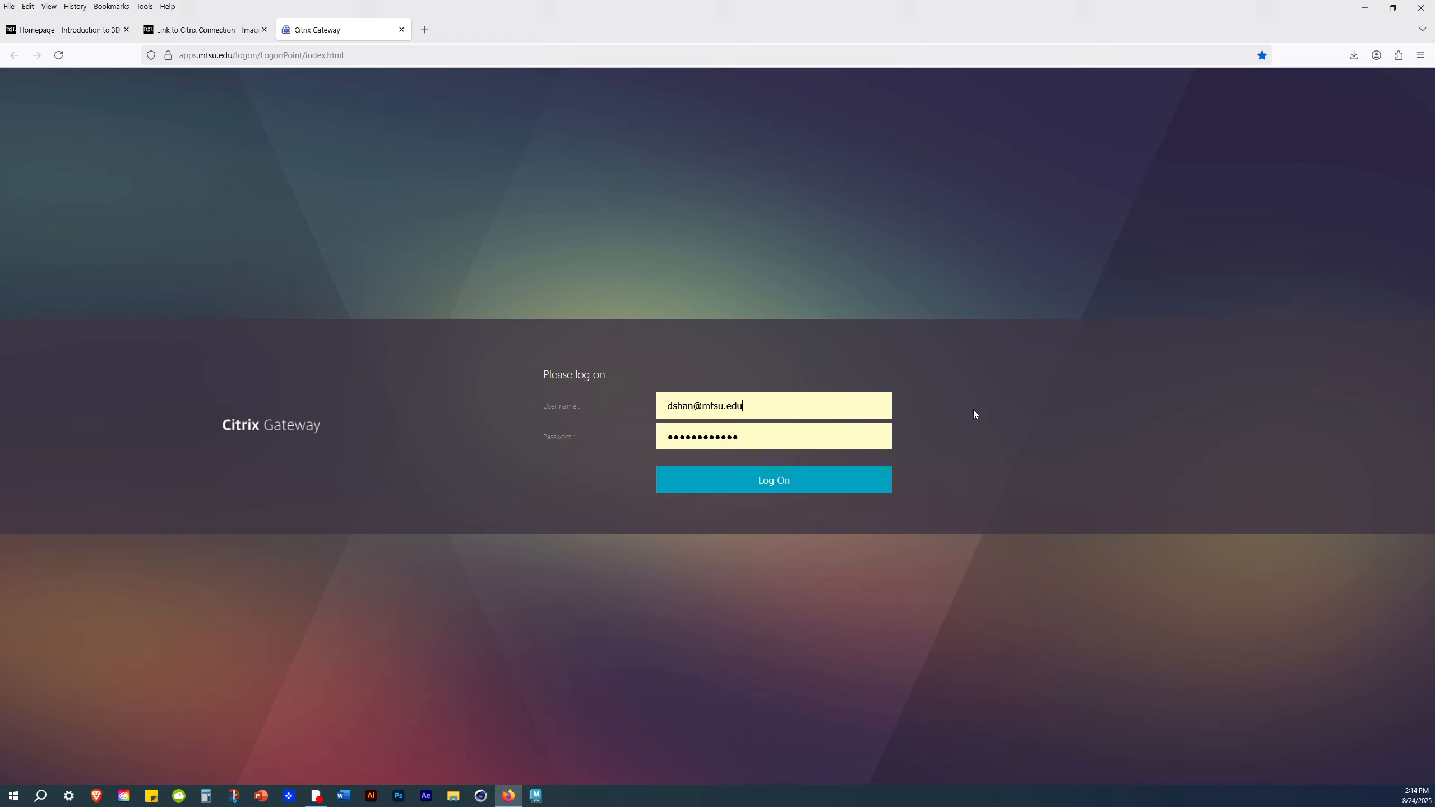
- Log on to Citrix Gateway with the prefilled user name and password
click(702, 417)
click(847, 345)
click(801, 488)
- Replace the prefilled password with the Microsoft verification code and submit it
drag(763, 413, 671, 423)
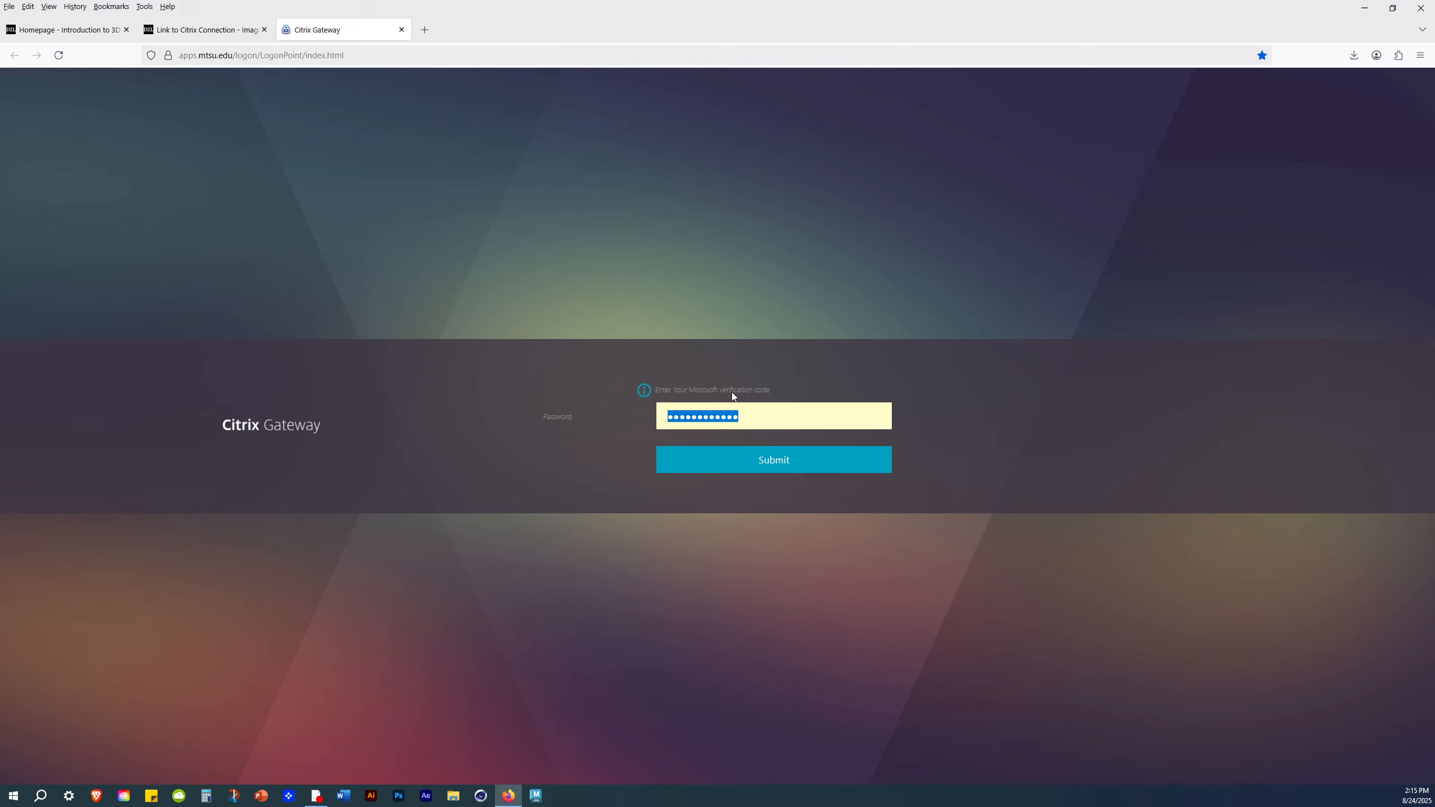
text(••••••)
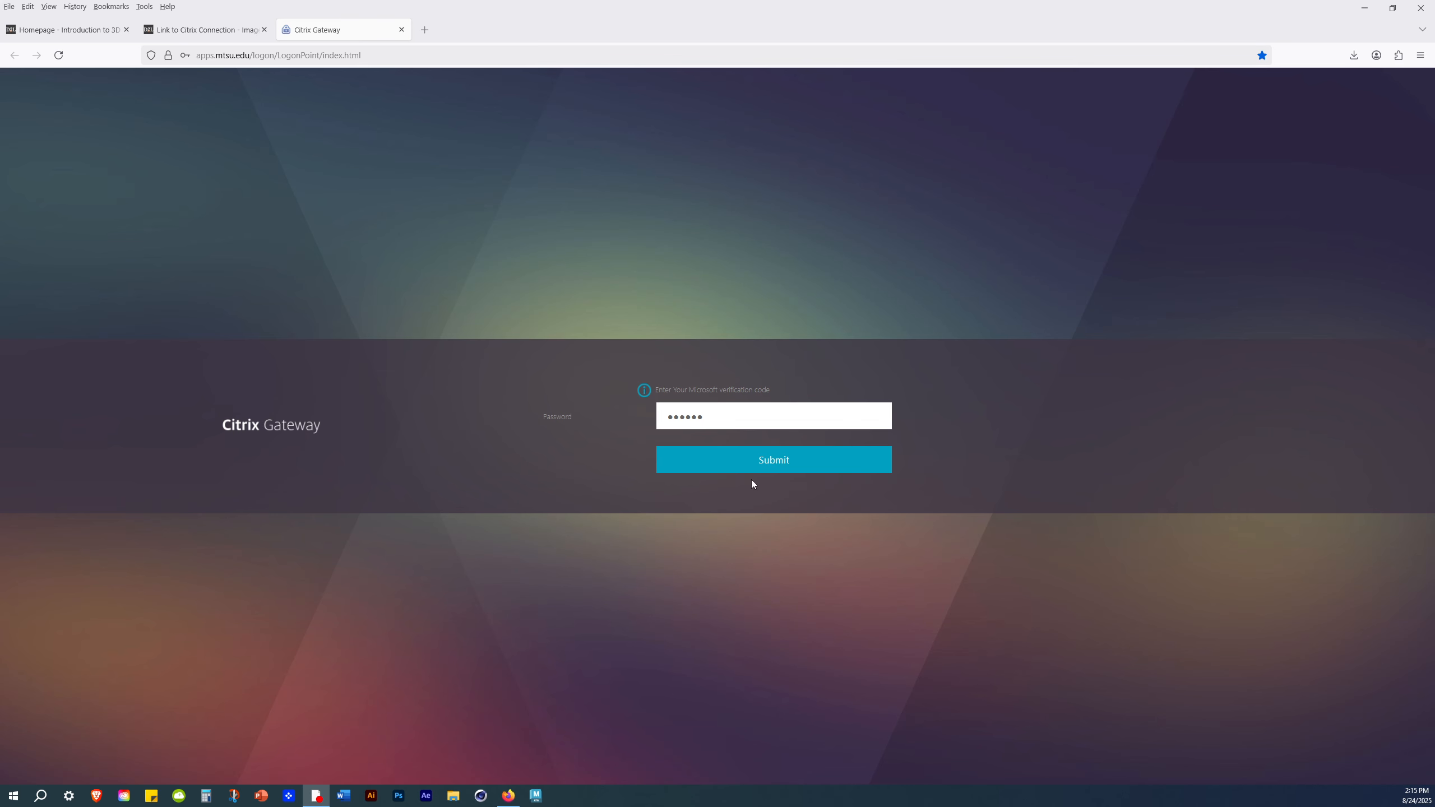
click(770, 465)
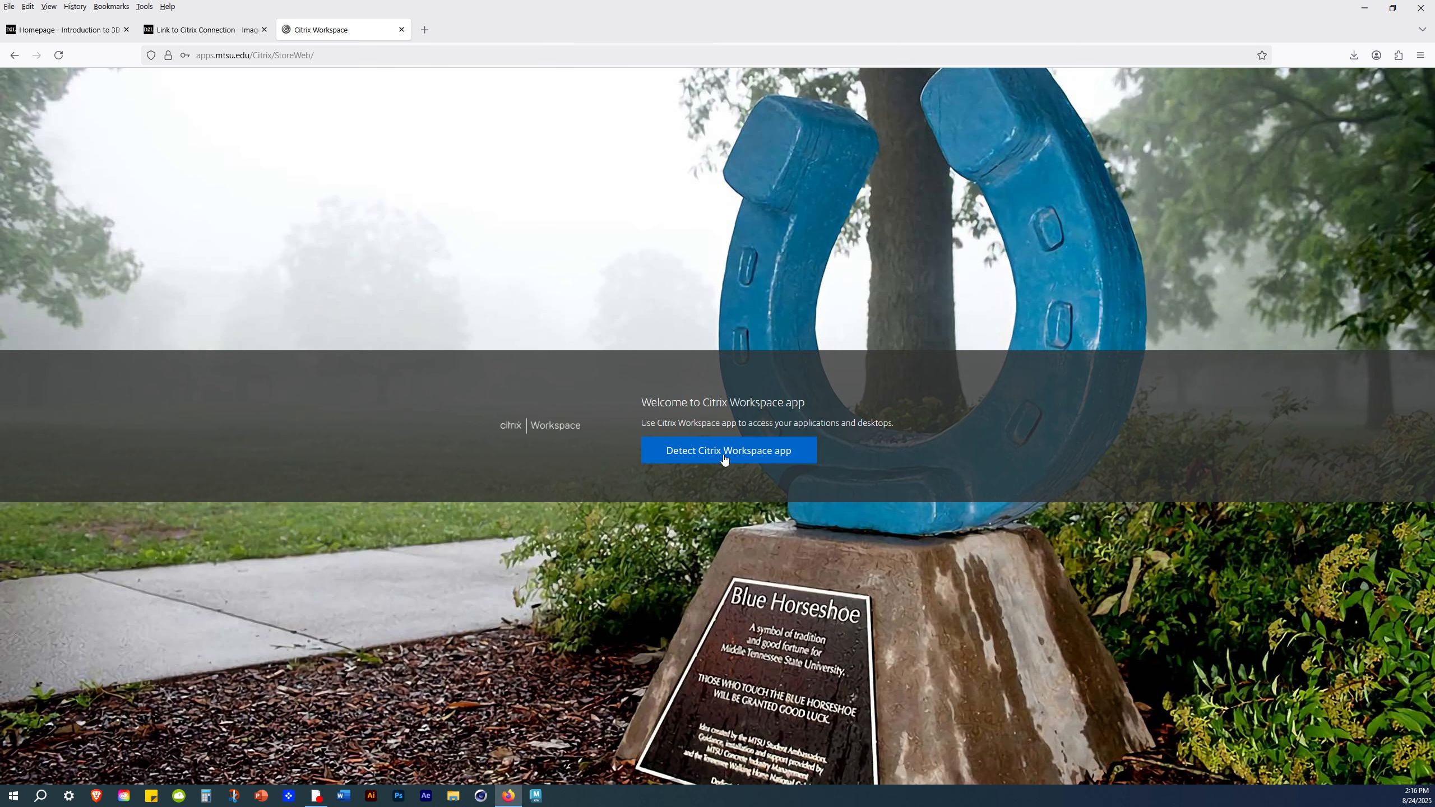
- Run the Citrix Workspace app detection, agree with the Citrix license agreement and download CitrixWorkspaceApp.exe
click(736, 453)
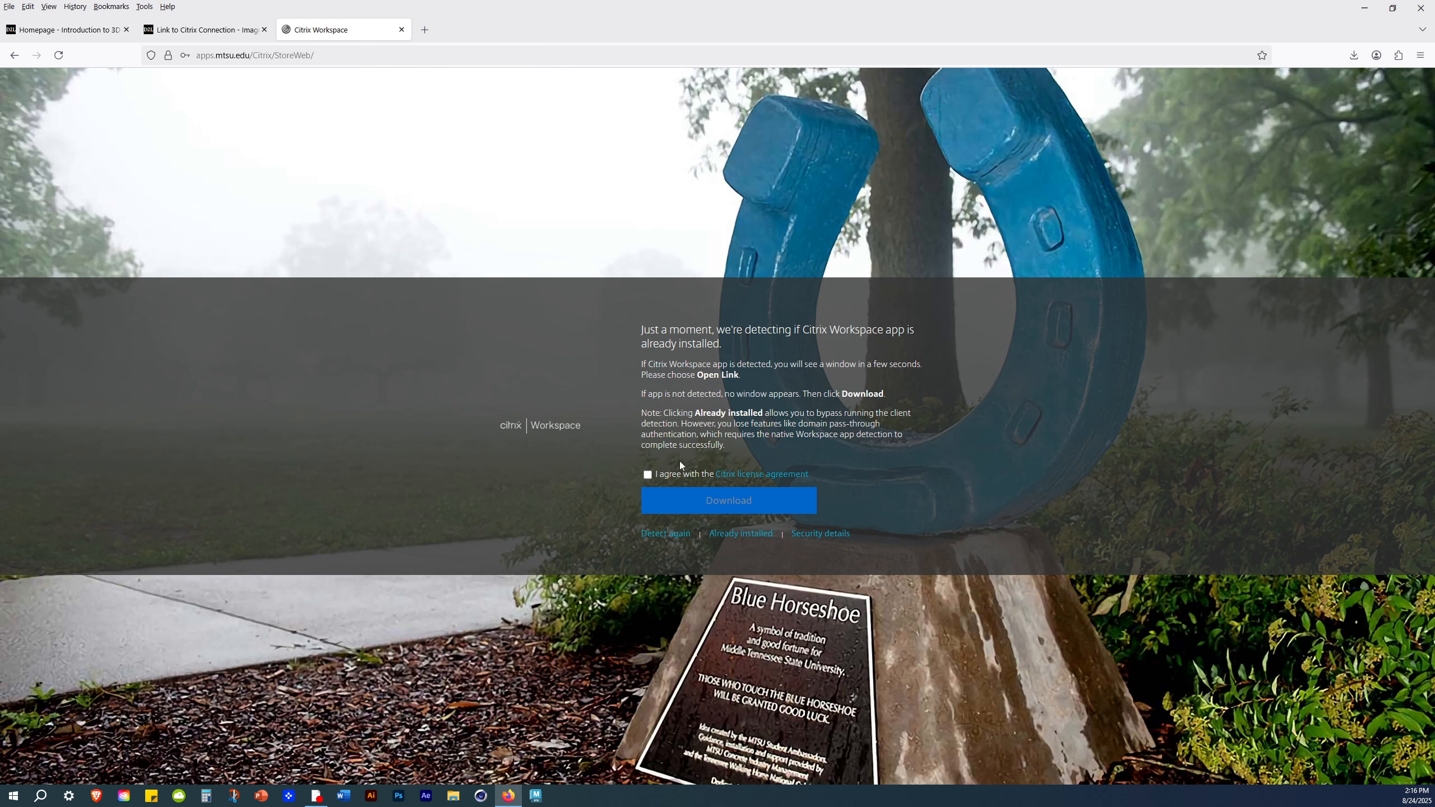
click(648, 475)
click(748, 507)
drag(299, 316, 291, 274)
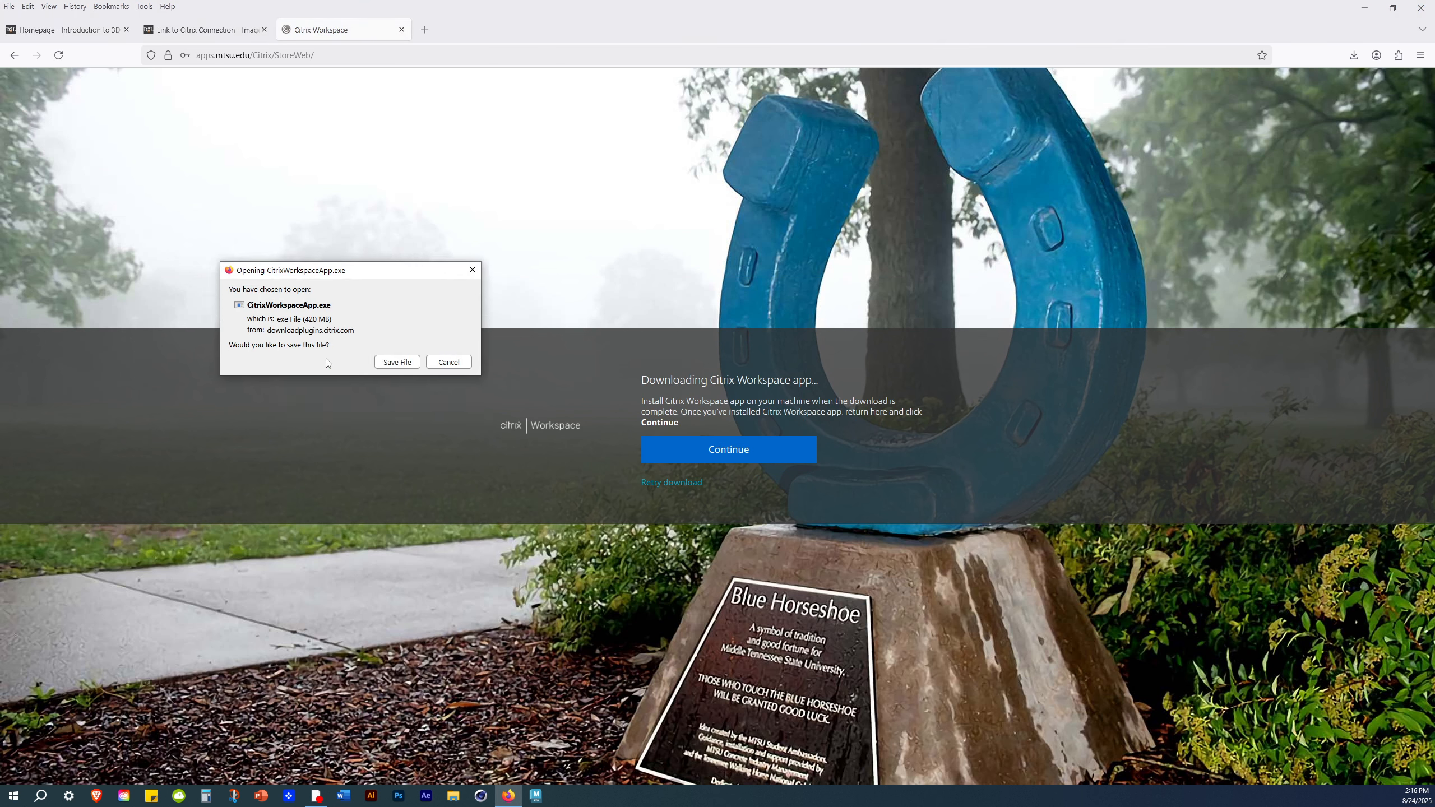
click(398, 362)
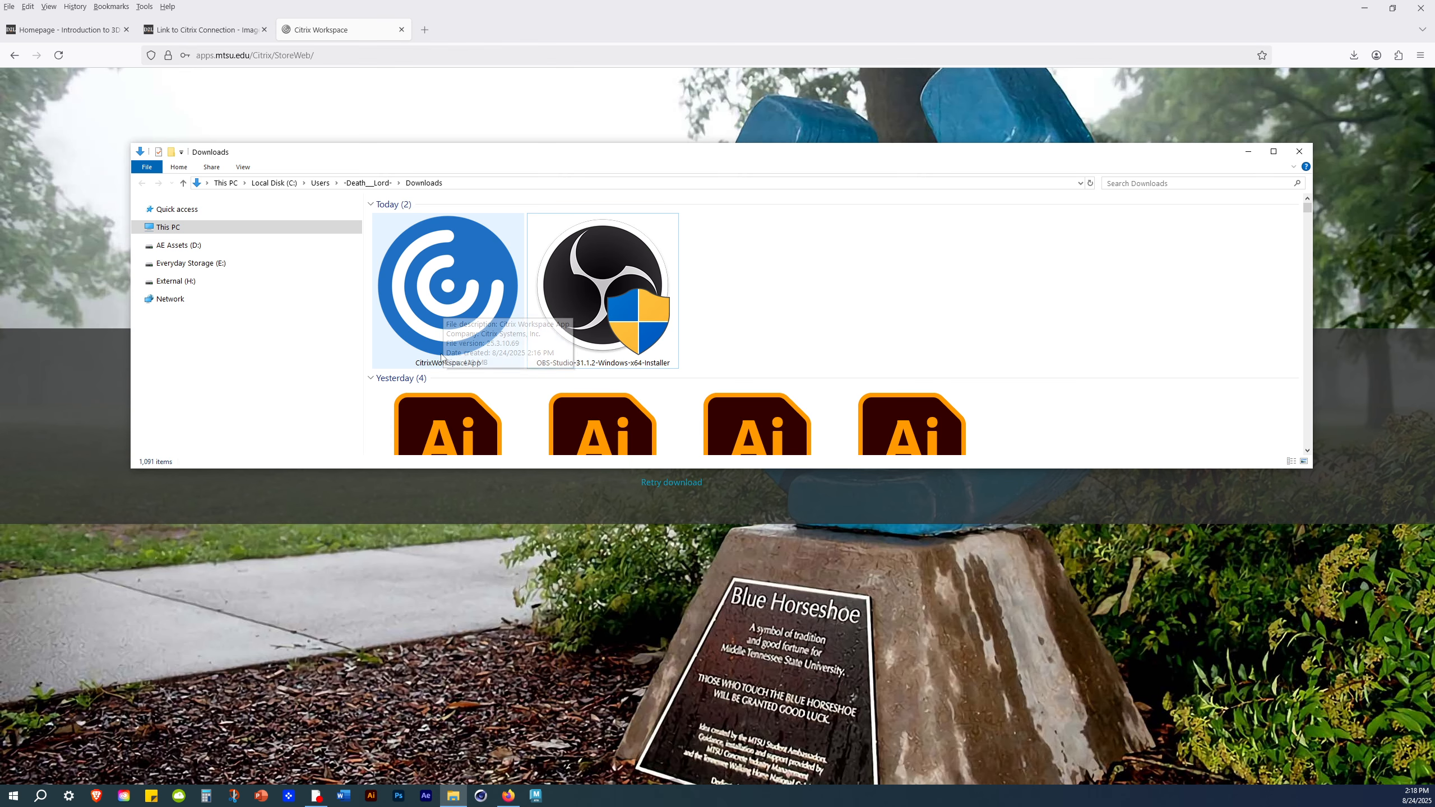
- Launch the downloaded CitrixWorkspaceApp installer and accept its license agreement
double_click(457, 261)
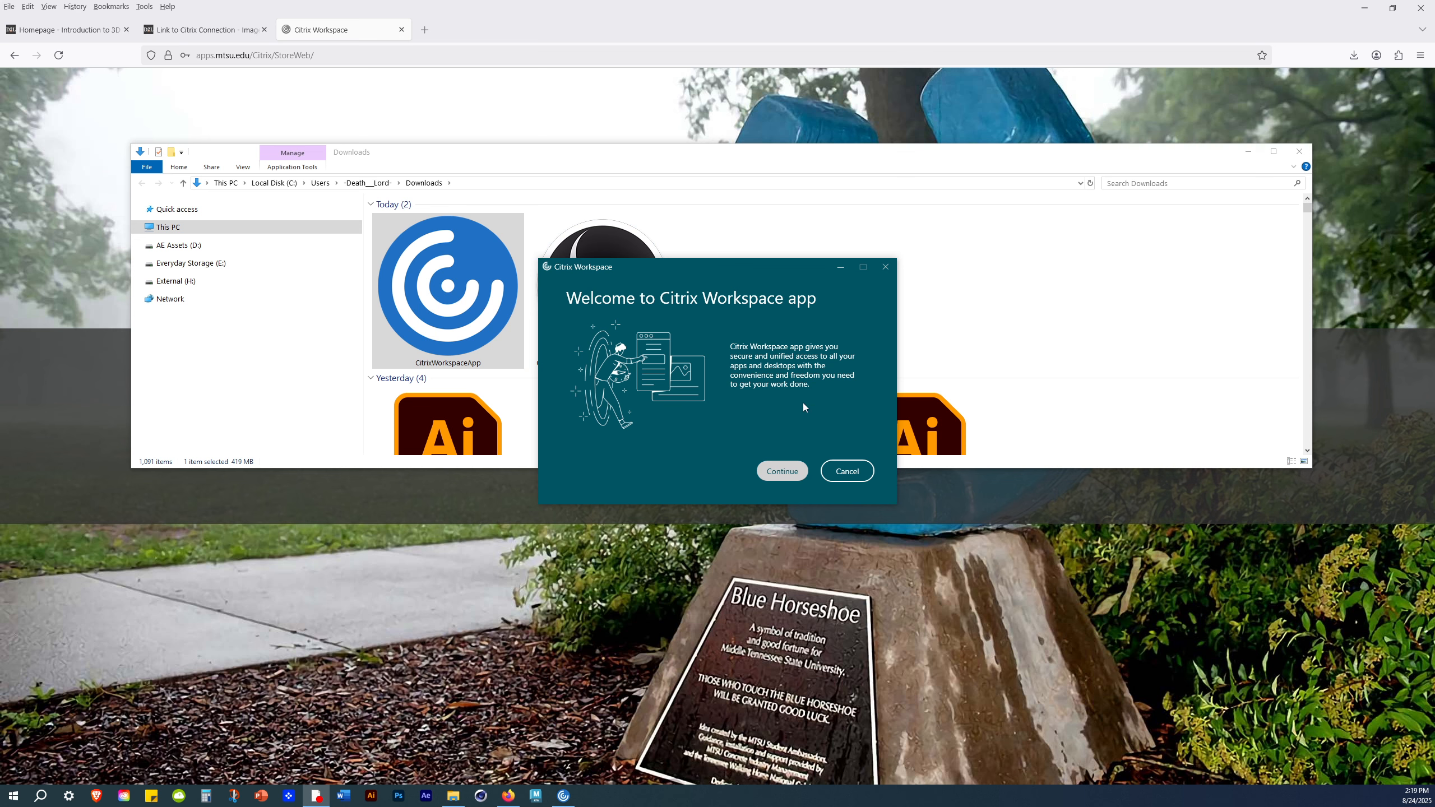
click(787, 473)
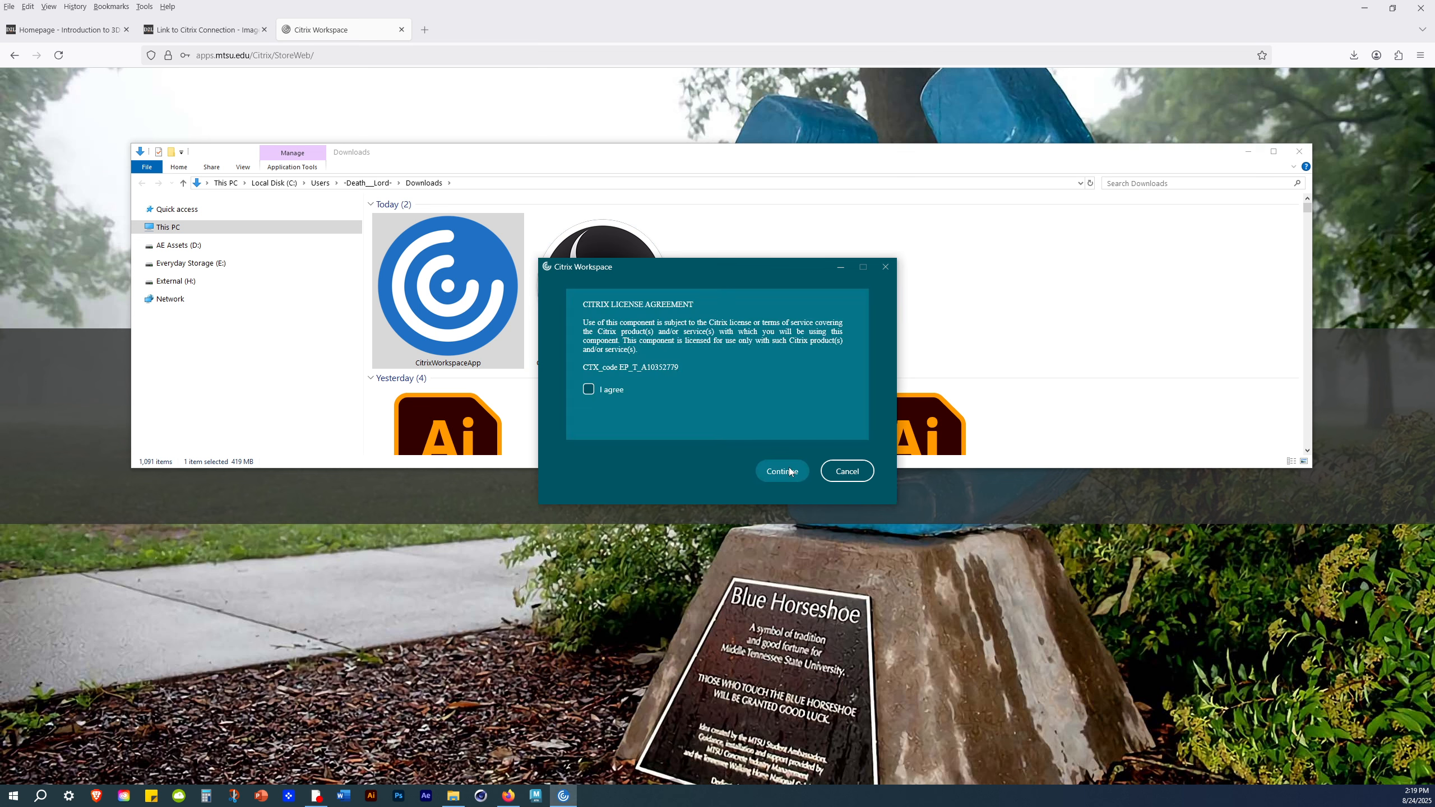
click(614, 388)
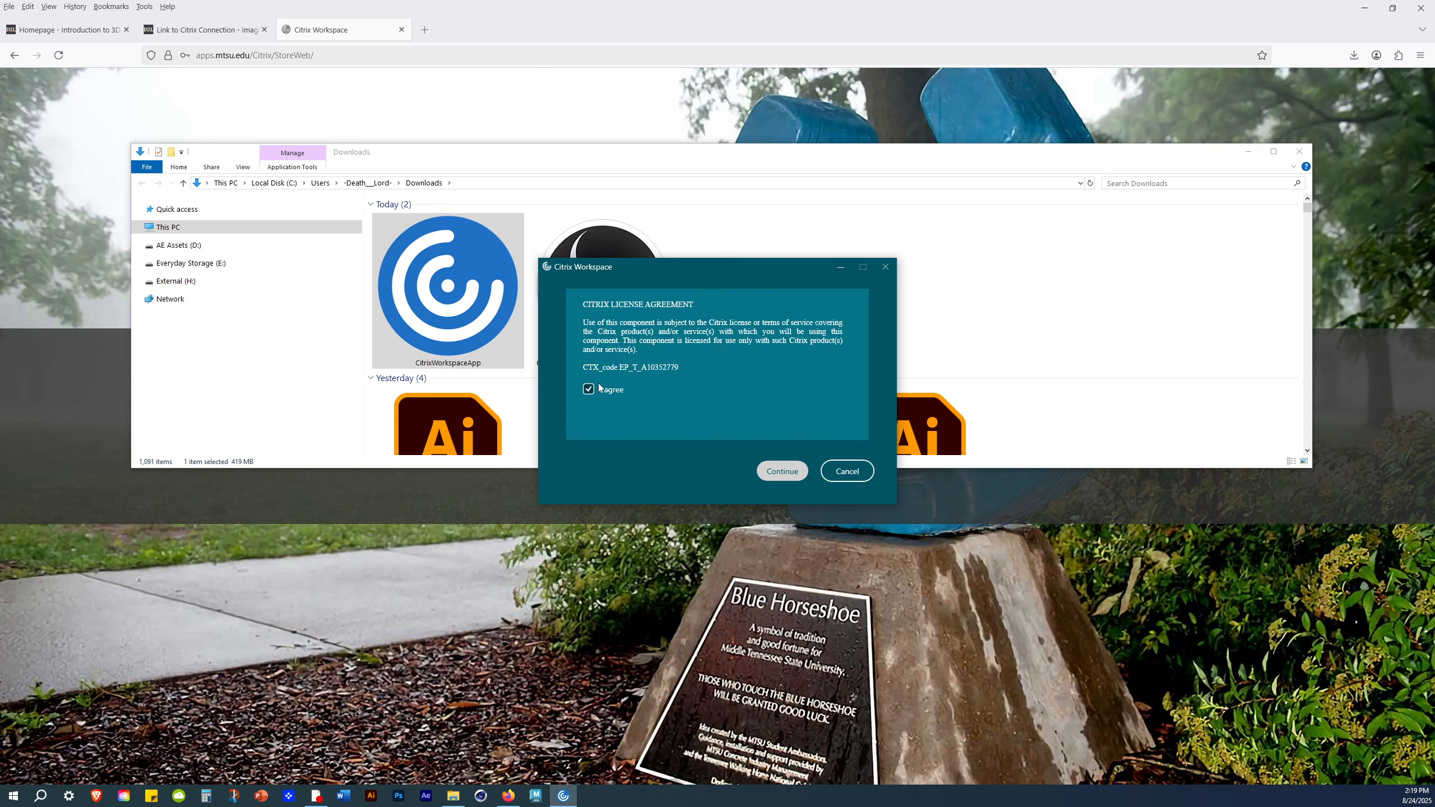
click(782, 469)
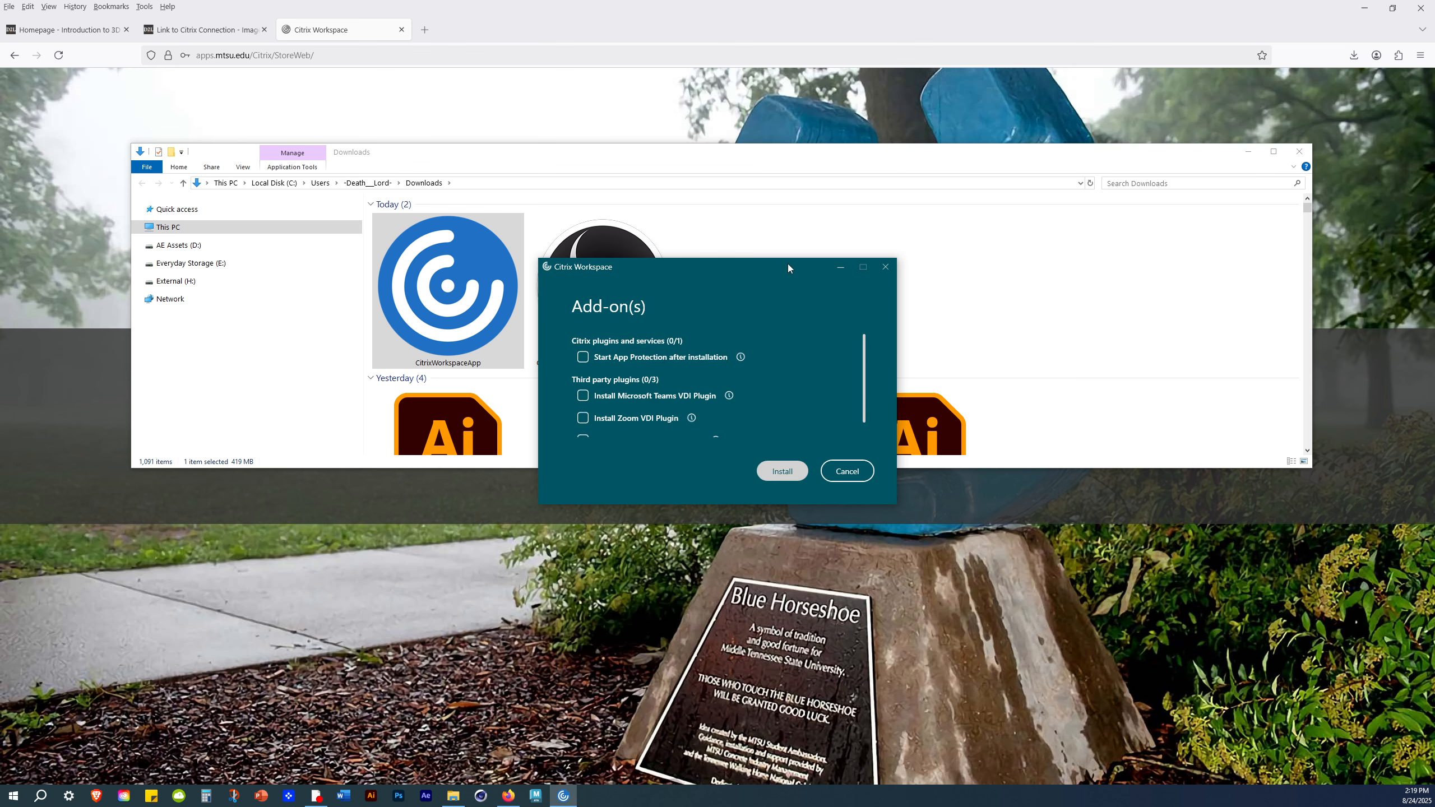
- Enable Start App Protection after installation as the only add-on and install Citrix Workspace
drag(787, 263, 730, 197)
click(1248, 151)
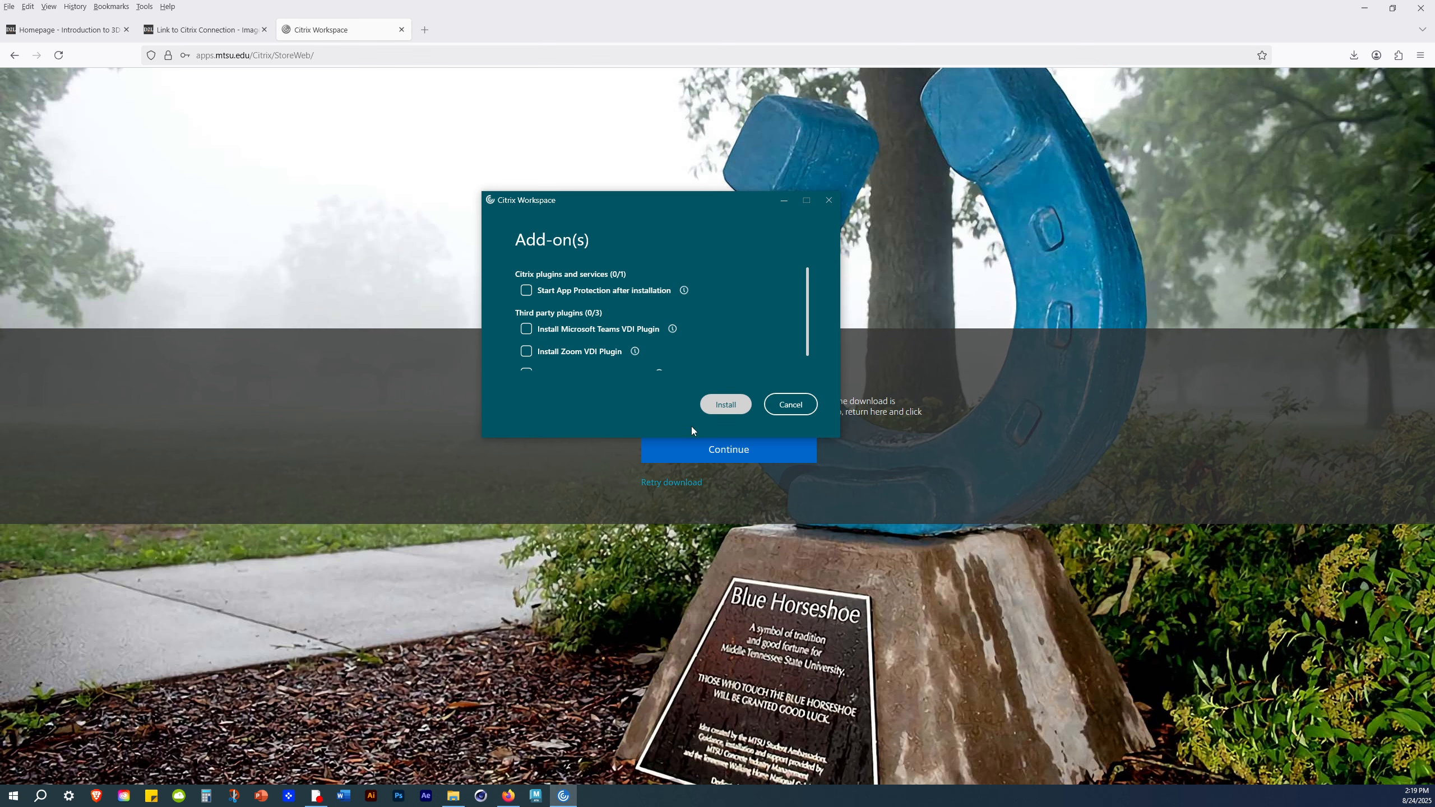
click(191, 266)
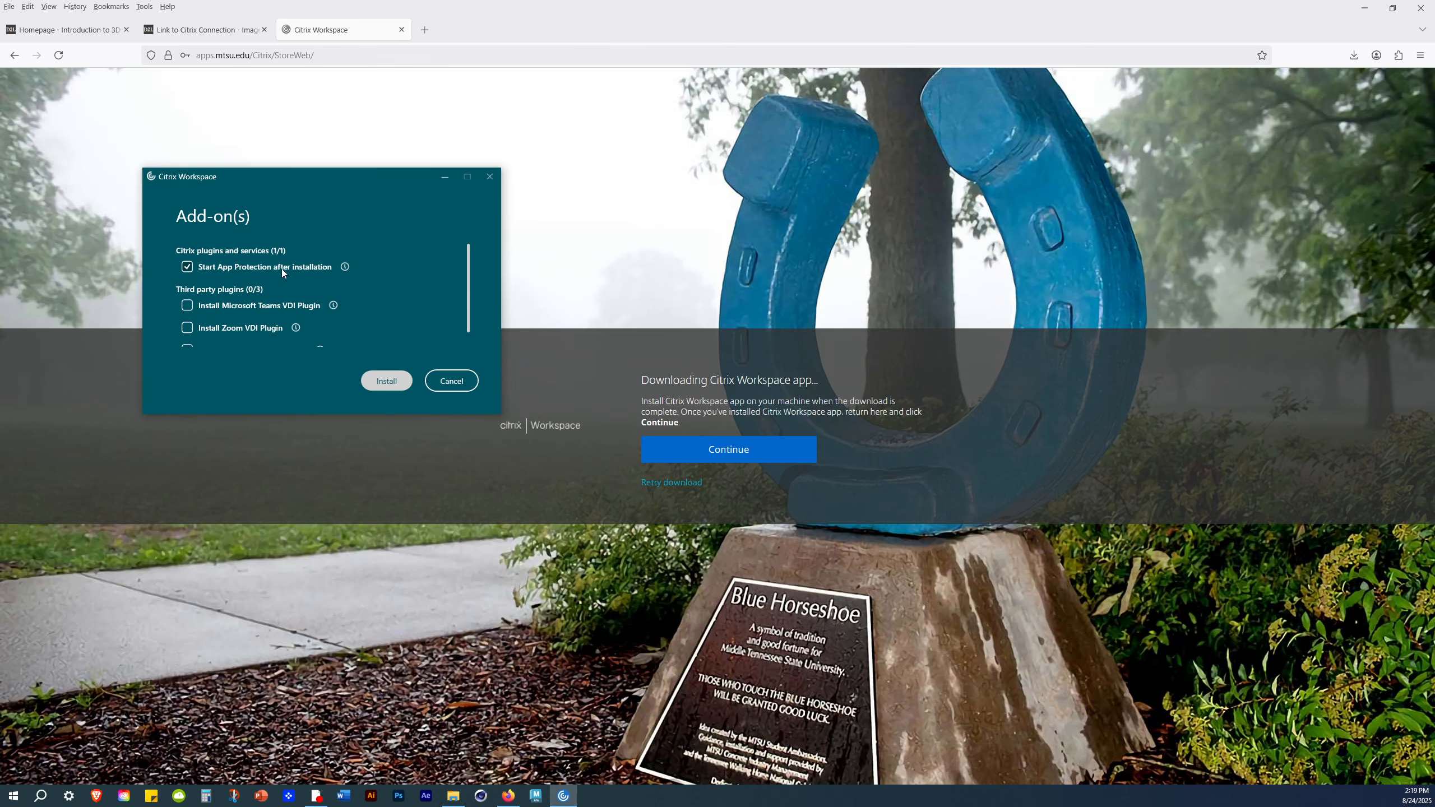
click(385, 379)
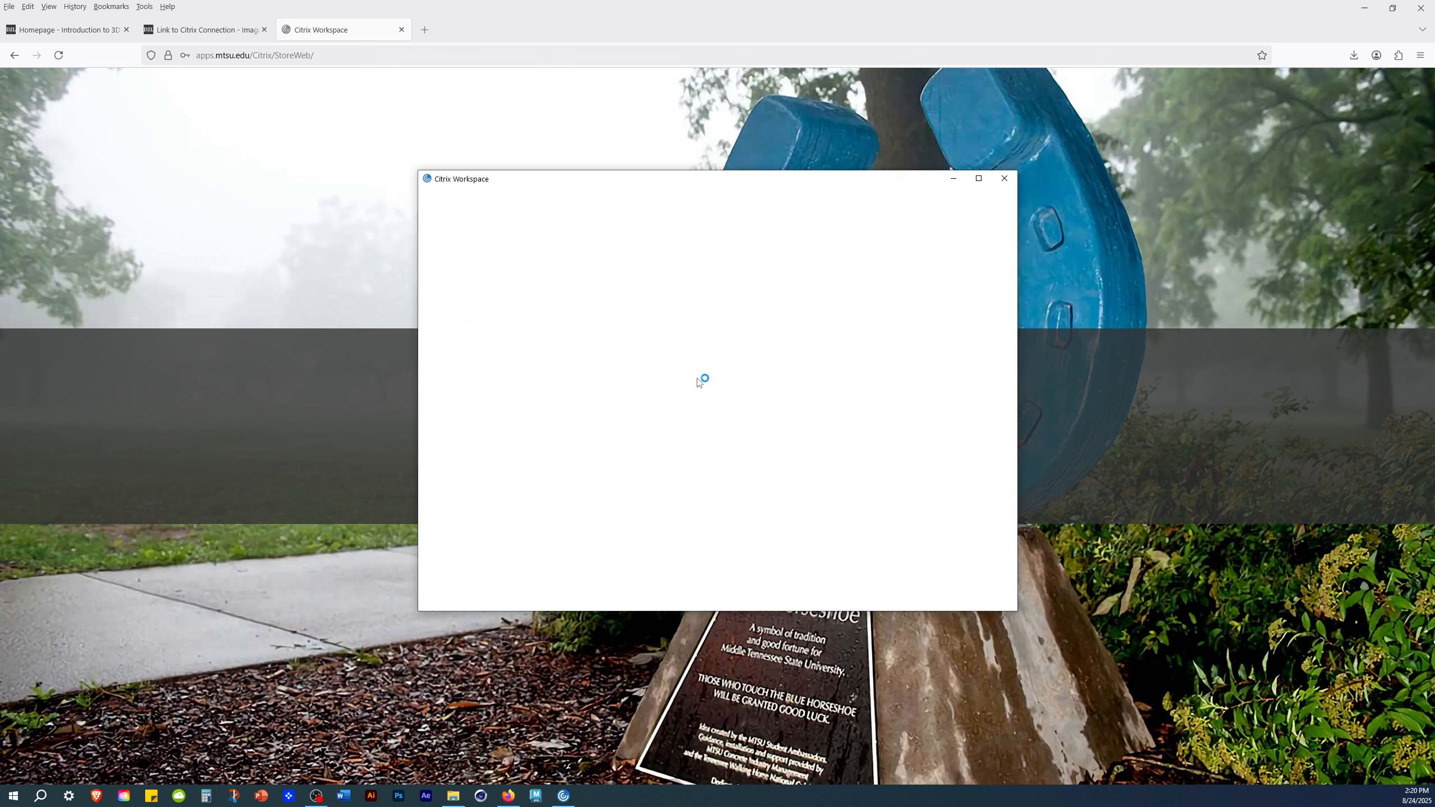
- Enter the account's email address in the Citrix Workspace welcome window and continue
drag(600, 181, 409, 148)
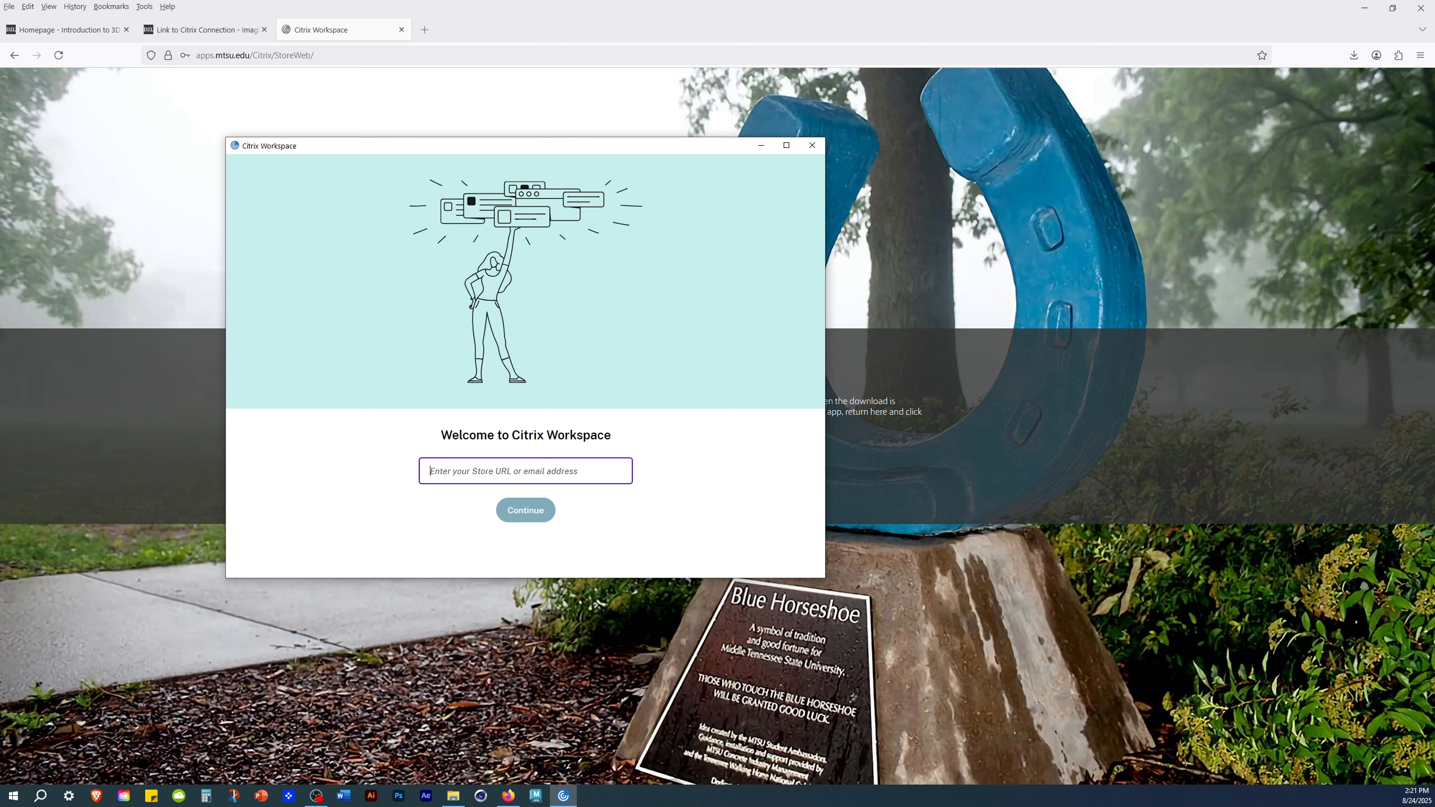
key(ctrl+z)
click(526, 507)
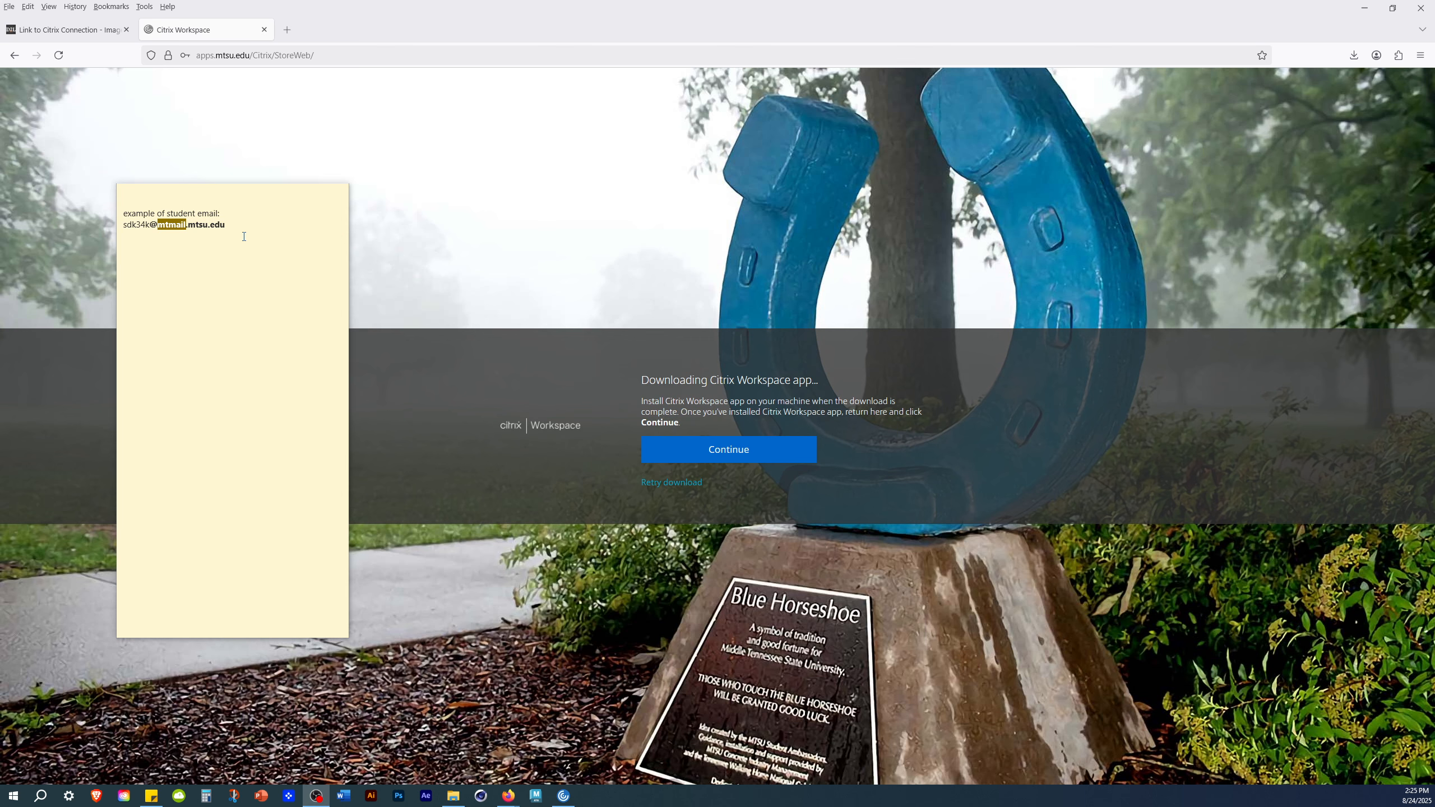
- Examine the student email example in the sticky note, highlighting the mtmail part of the domain, and move the note aside
click(184, 199)
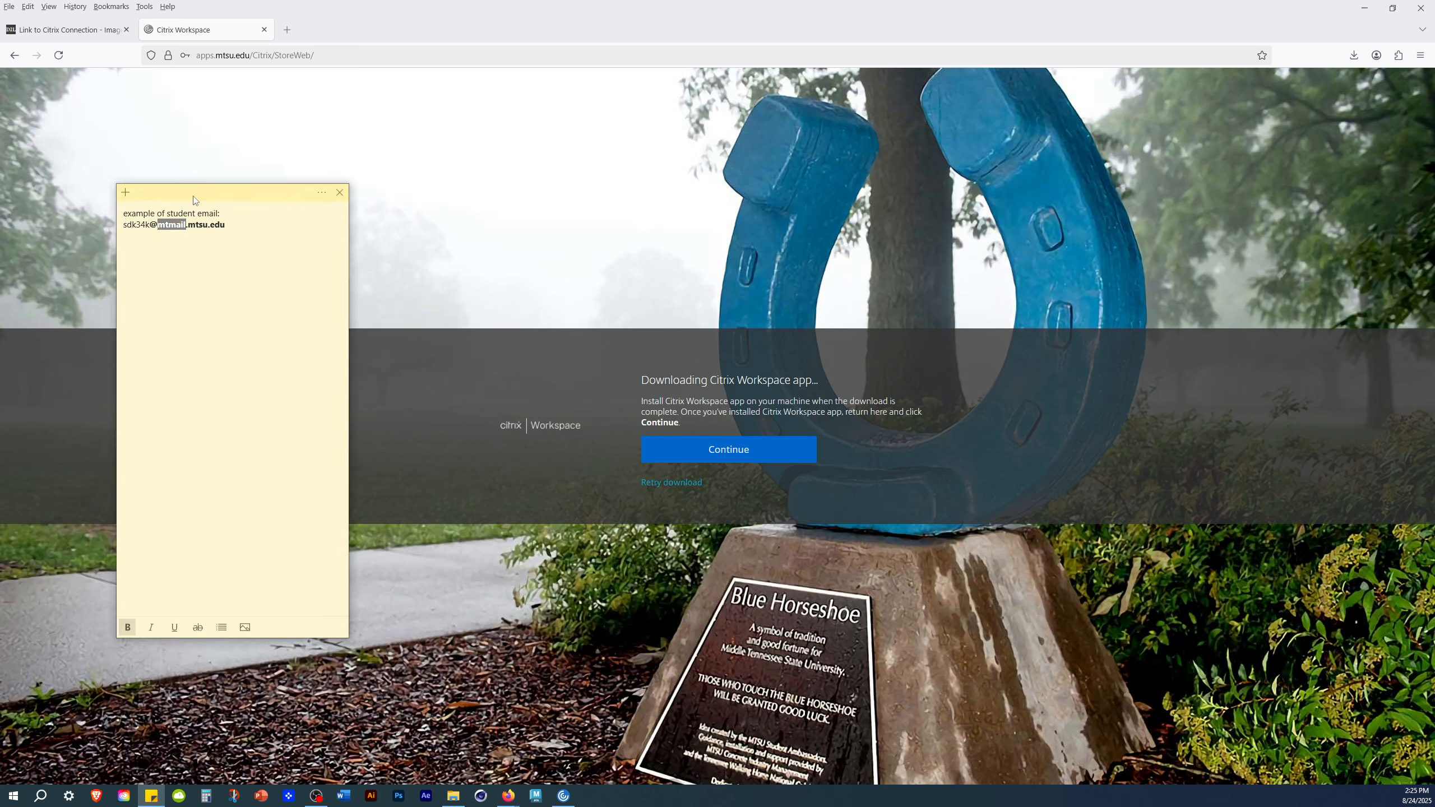
drag(149, 226, 128, 222)
click(140, 227)
drag(156, 226, 186, 226)
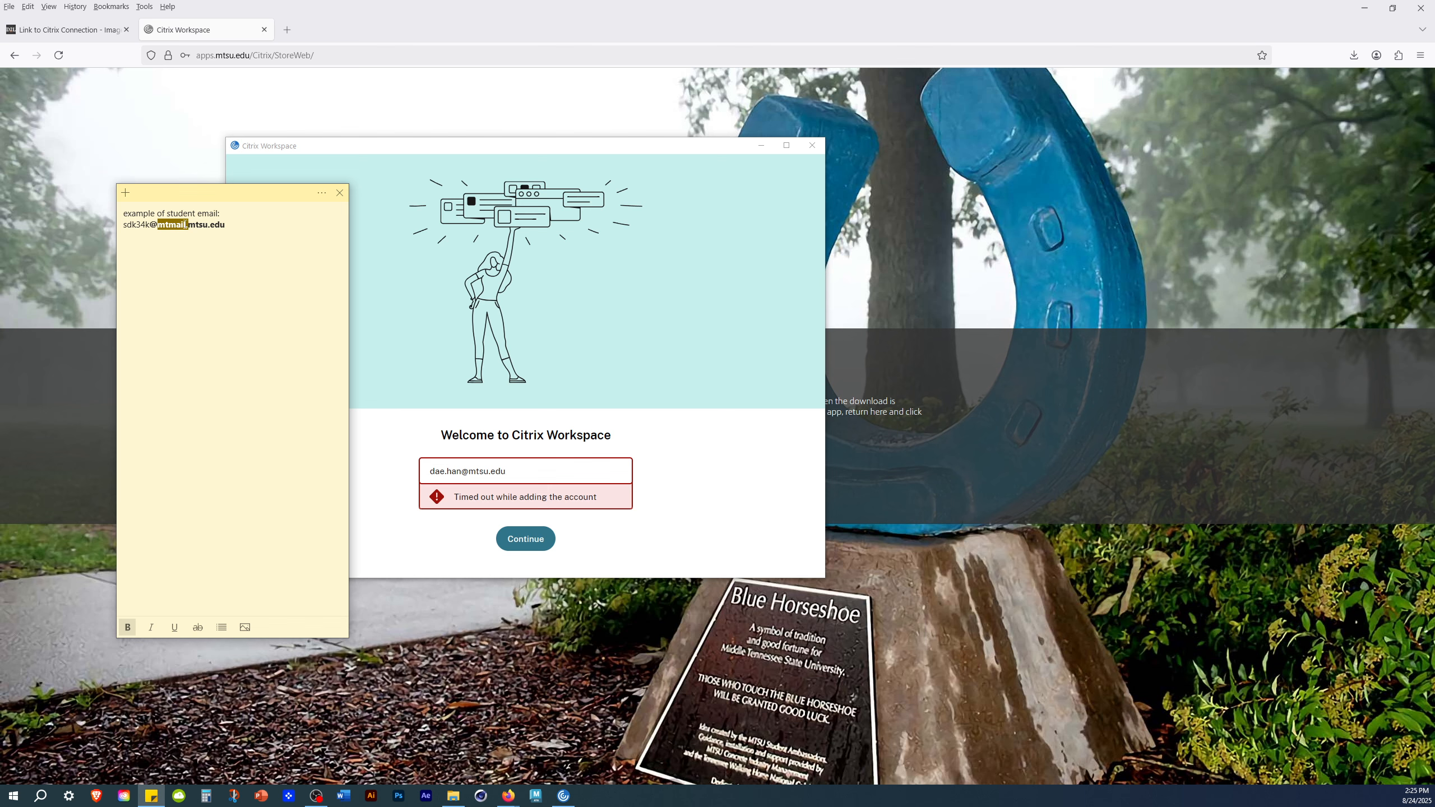
drag(175, 231, 193, 228)
drag(256, 191, 0, 191)
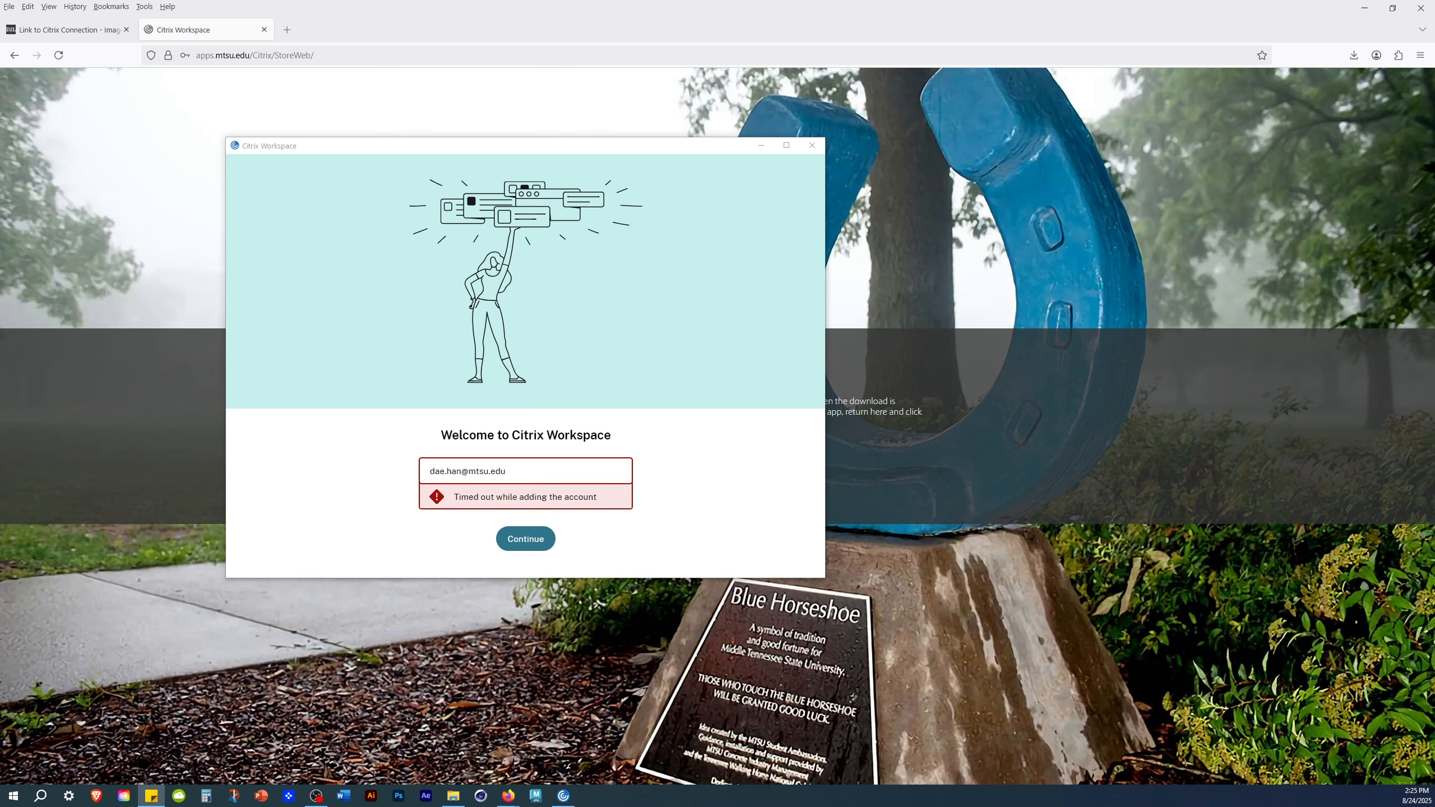
- Retry adding the account with the entered email address and select the user name in the sign-in prompt
click(525, 518)
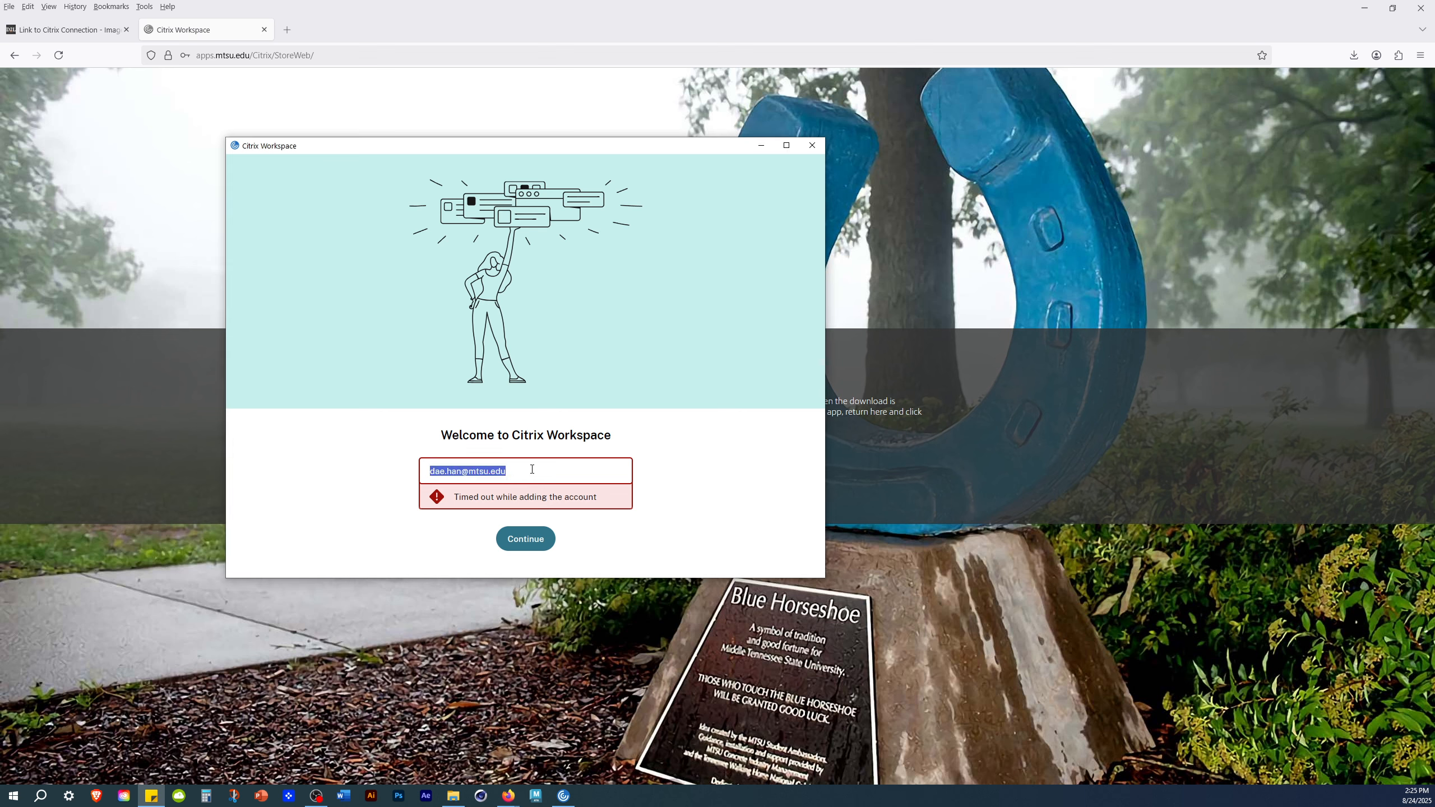
click(543, 547)
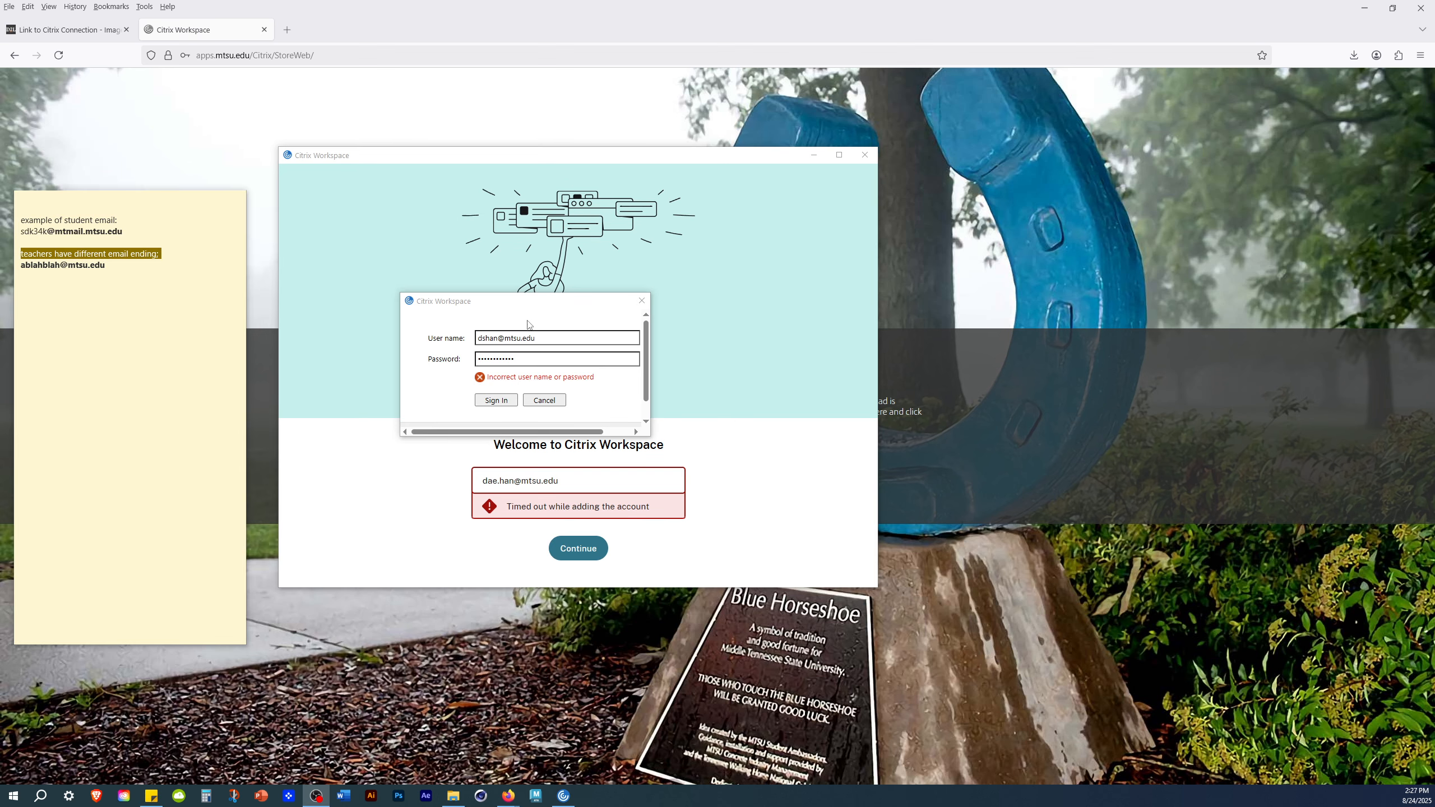
drag(528, 297, 491, 234)
double_click(441, 277)
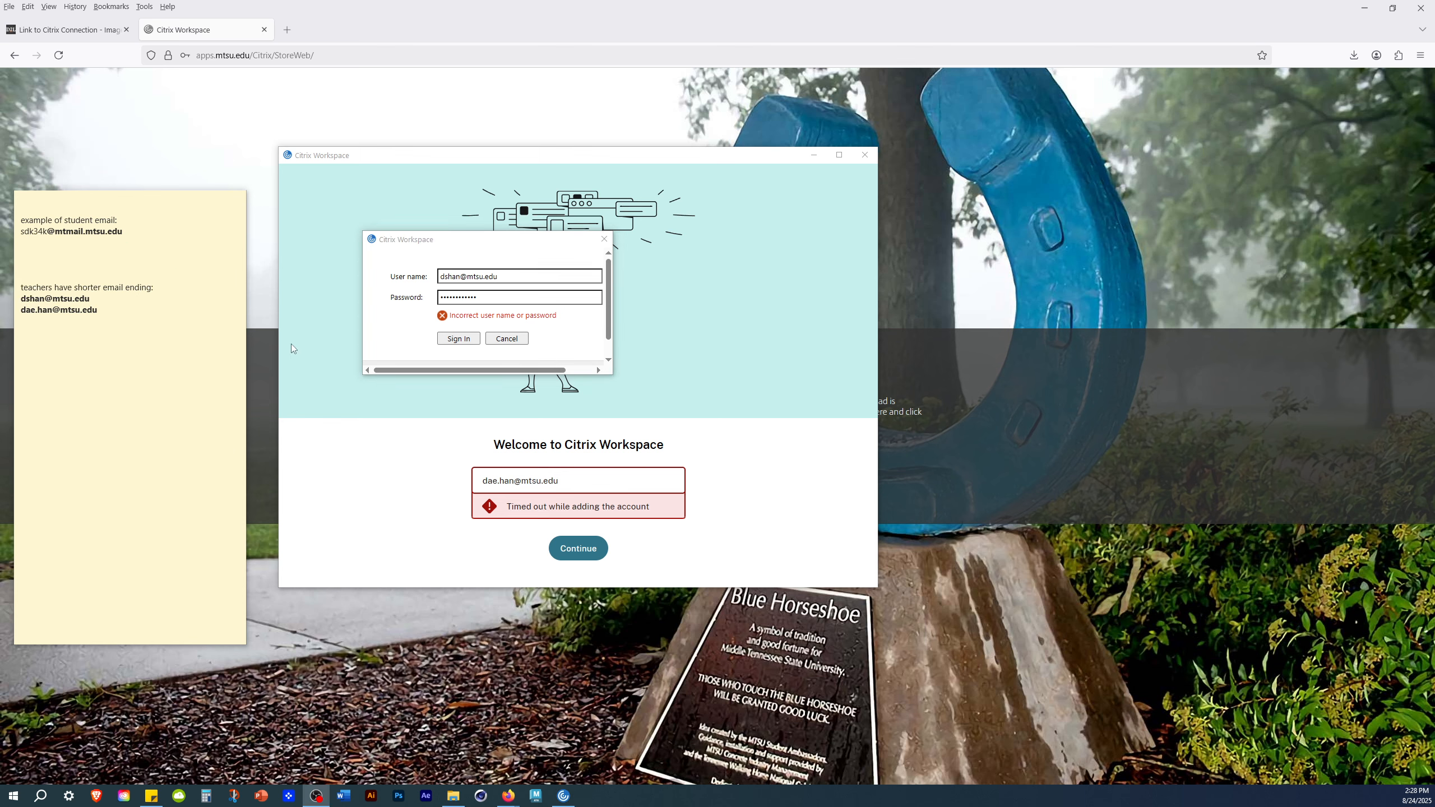
- Examine the teacher email examples in the sticky note
click(99, 305)
drag(92, 299, 15, 295)
click(60, 299)
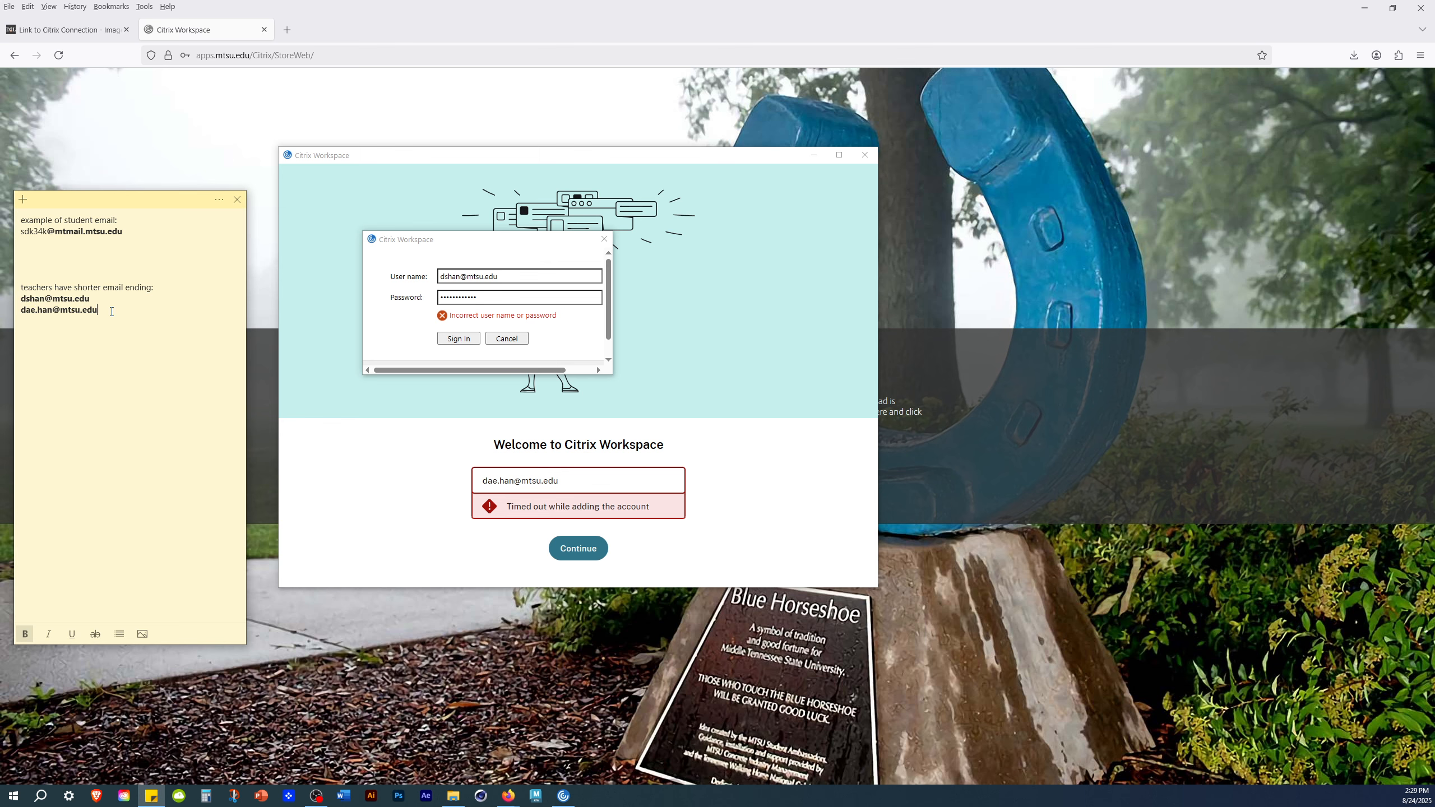
- Compare the student and teacher email examples in the sticky note with the user name in the sign-in prompt
drag(112, 311, 14, 306)
click(91, 321)
click(65, 243)
drag(57, 230, 131, 232)
click(54, 242)
click(531, 275)
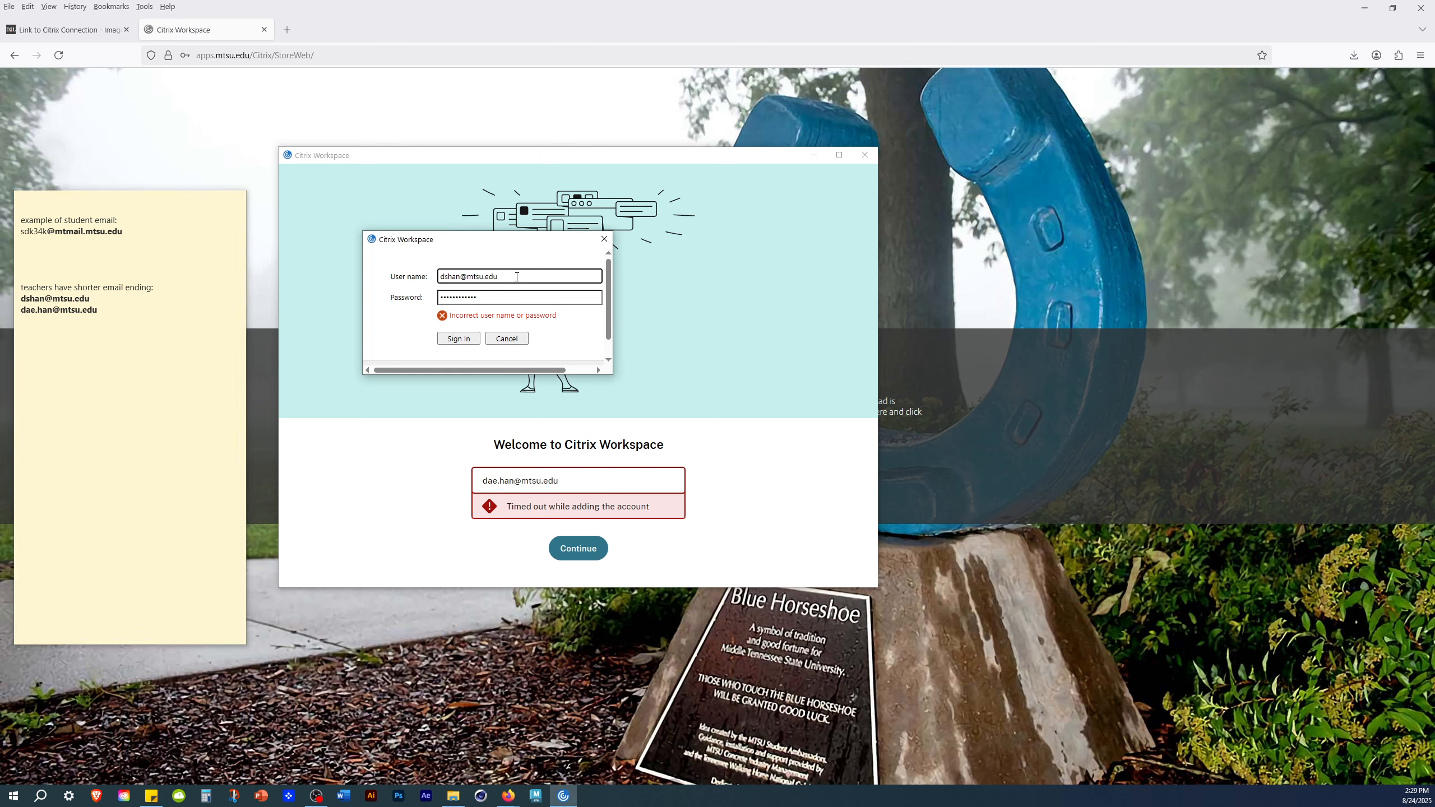
drag(462, 277, 429, 278)
click(478, 276)
click(135, 232)
triple_click(85, 232)
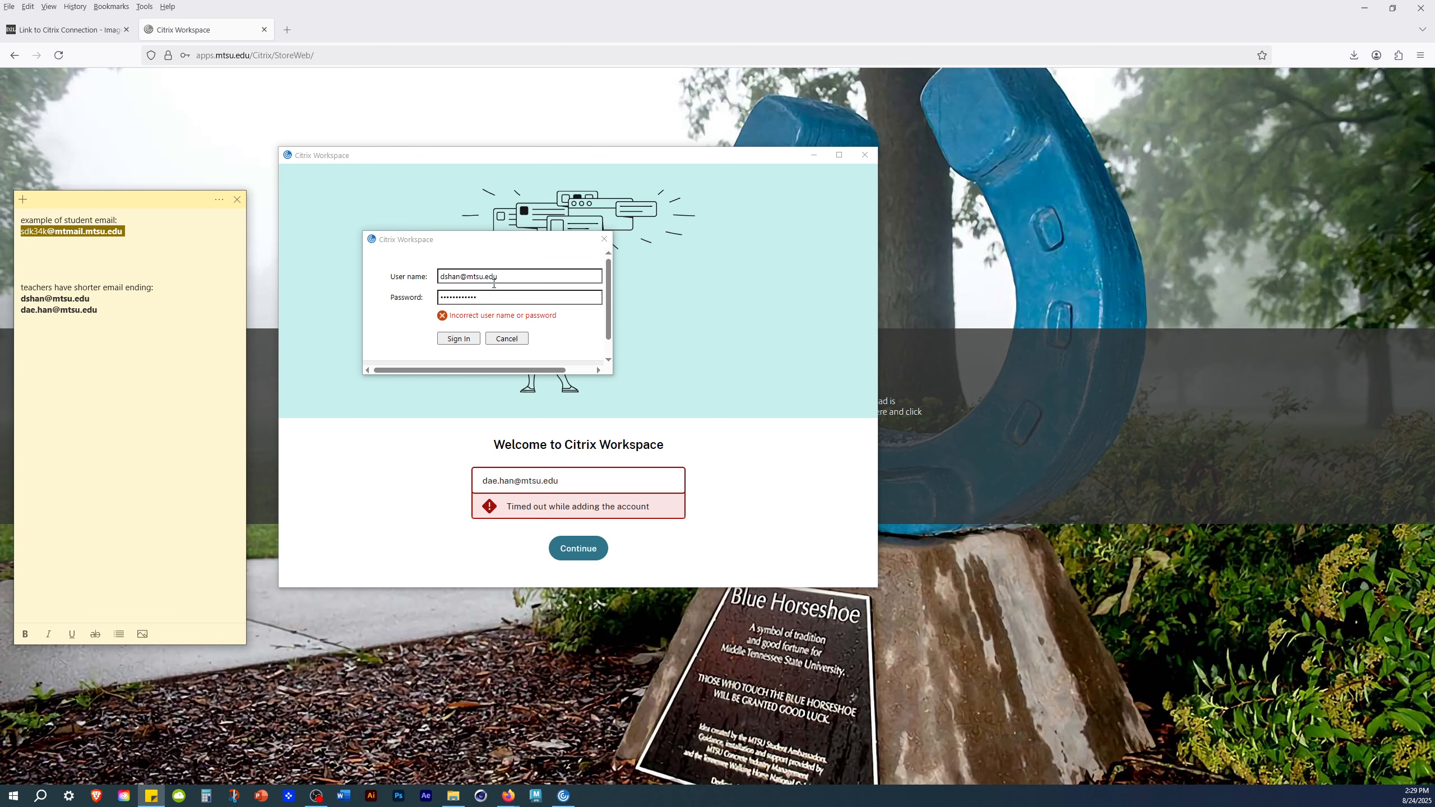
- Submit the user name and password in the Citrix Workspace sign-in prompt
click(491, 303)
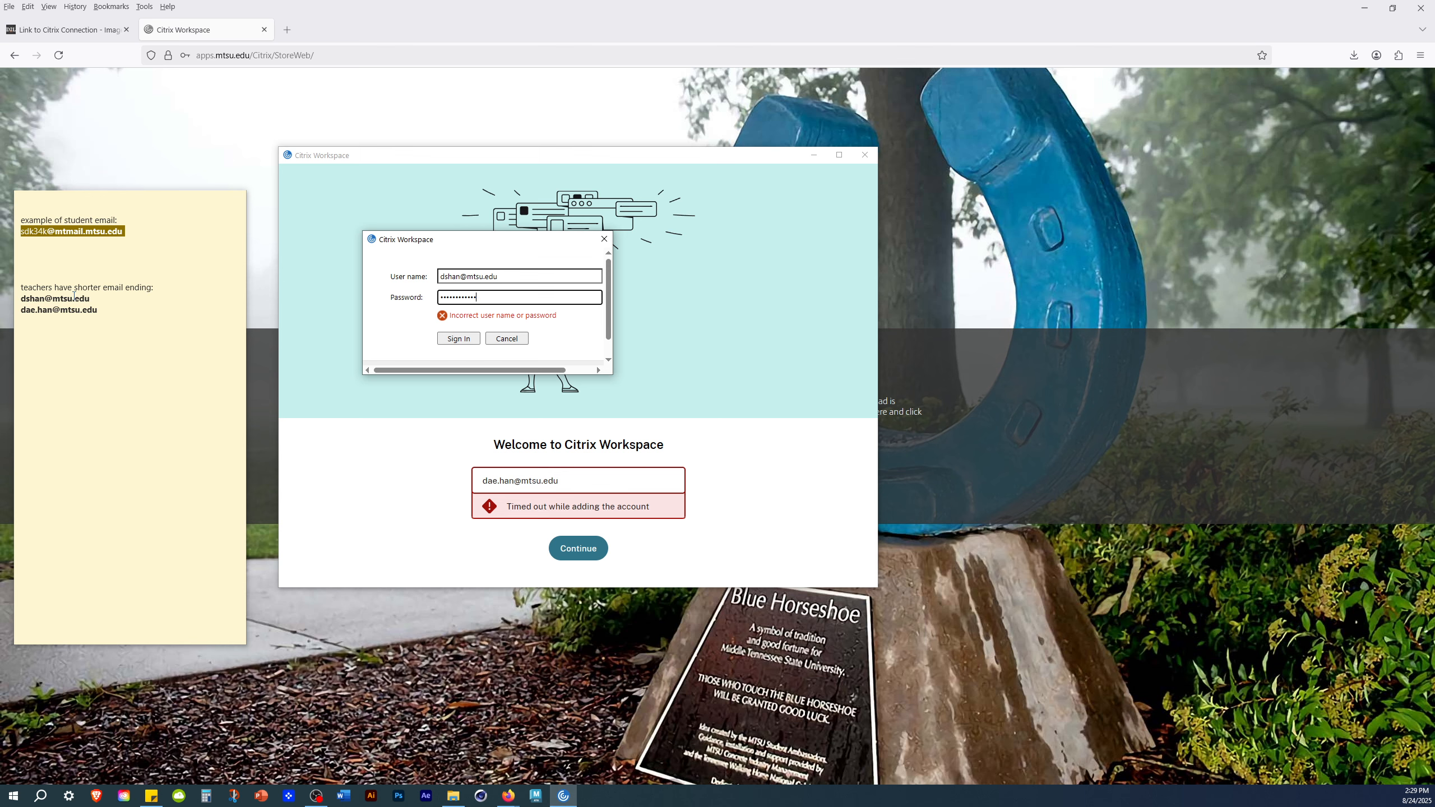
drag(496, 272, 442, 272)
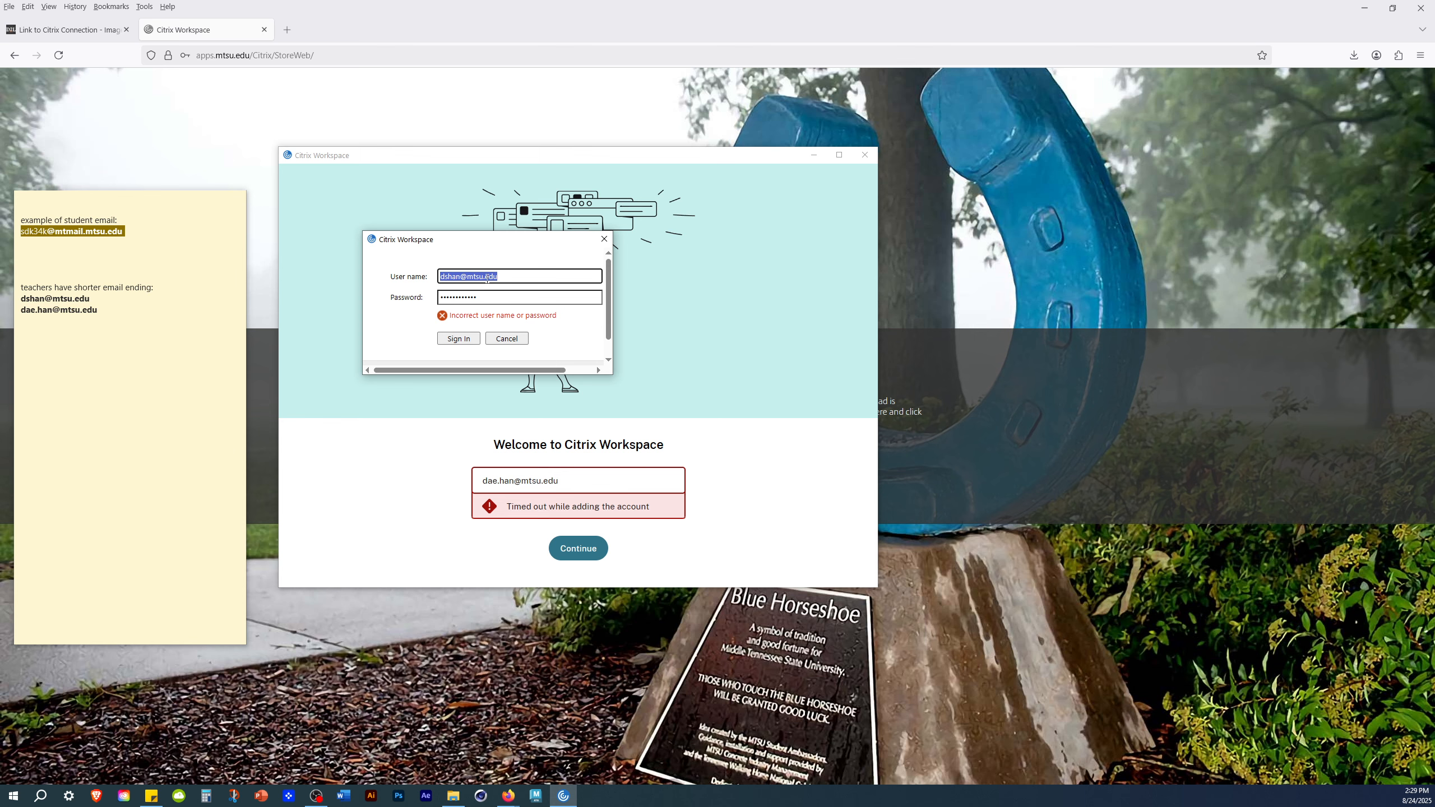
click(472, 339)
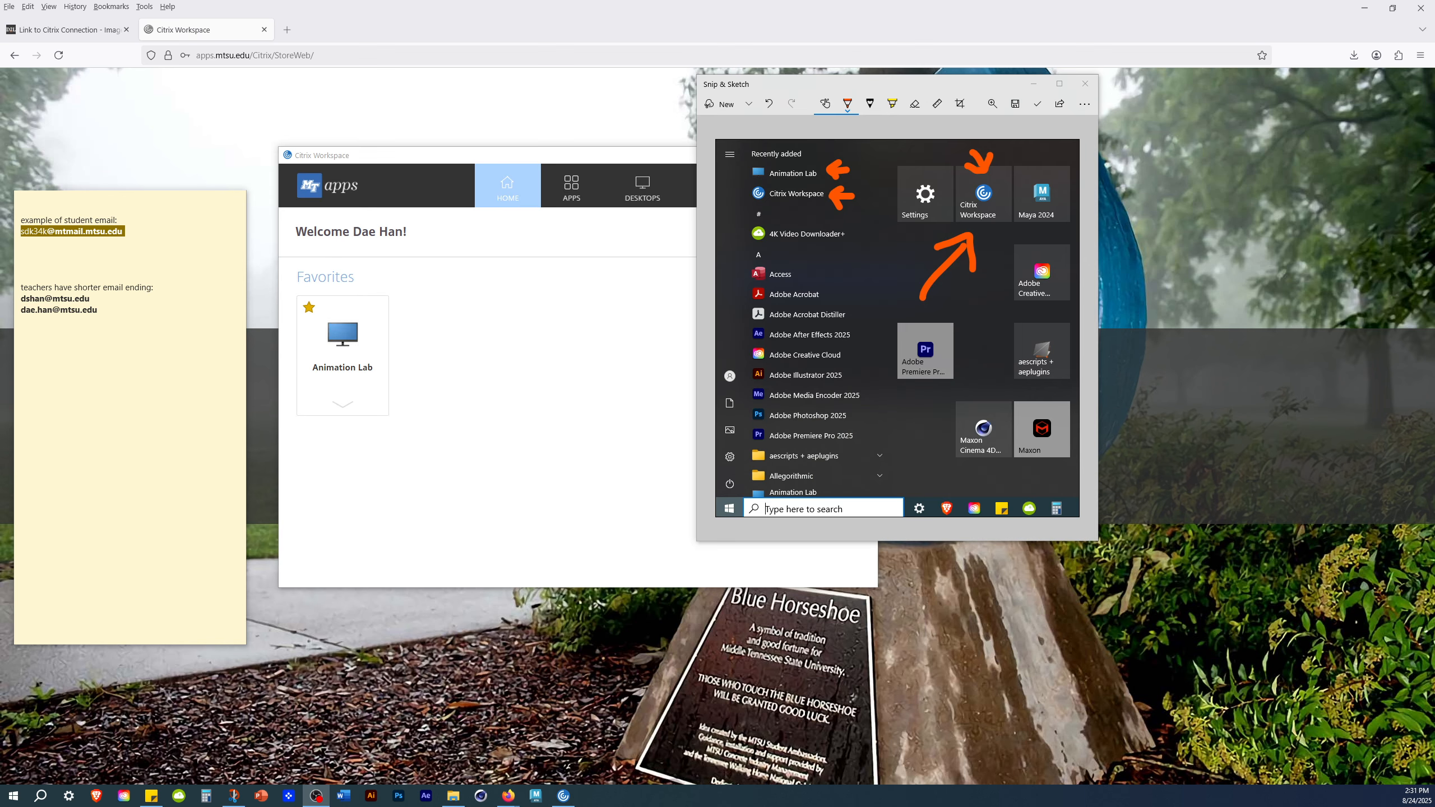
- Move the Snip & Sketch window aside and examine the Animation Lab and Citrix Workspace entries in its Start menu screenshot
mouse_move(963, 85)
mouse_down()
mouse_move(963, 55)
mouse_move(963, 97)
mouse_move(963, 82)
mouse_move(541, 86)
mouse_up()
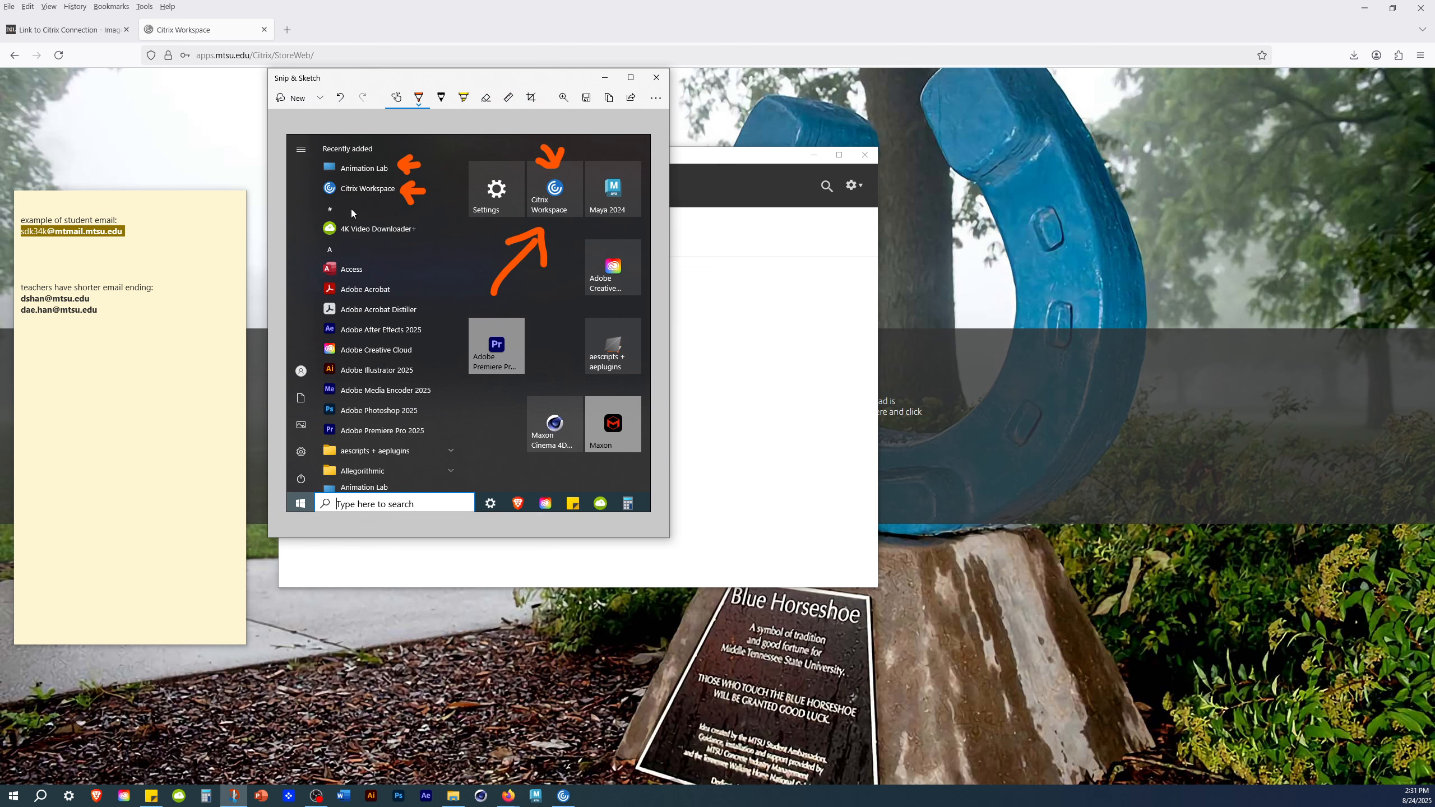
drag(315, 196, 390, 199)
drag(320, 177, 389, 177)
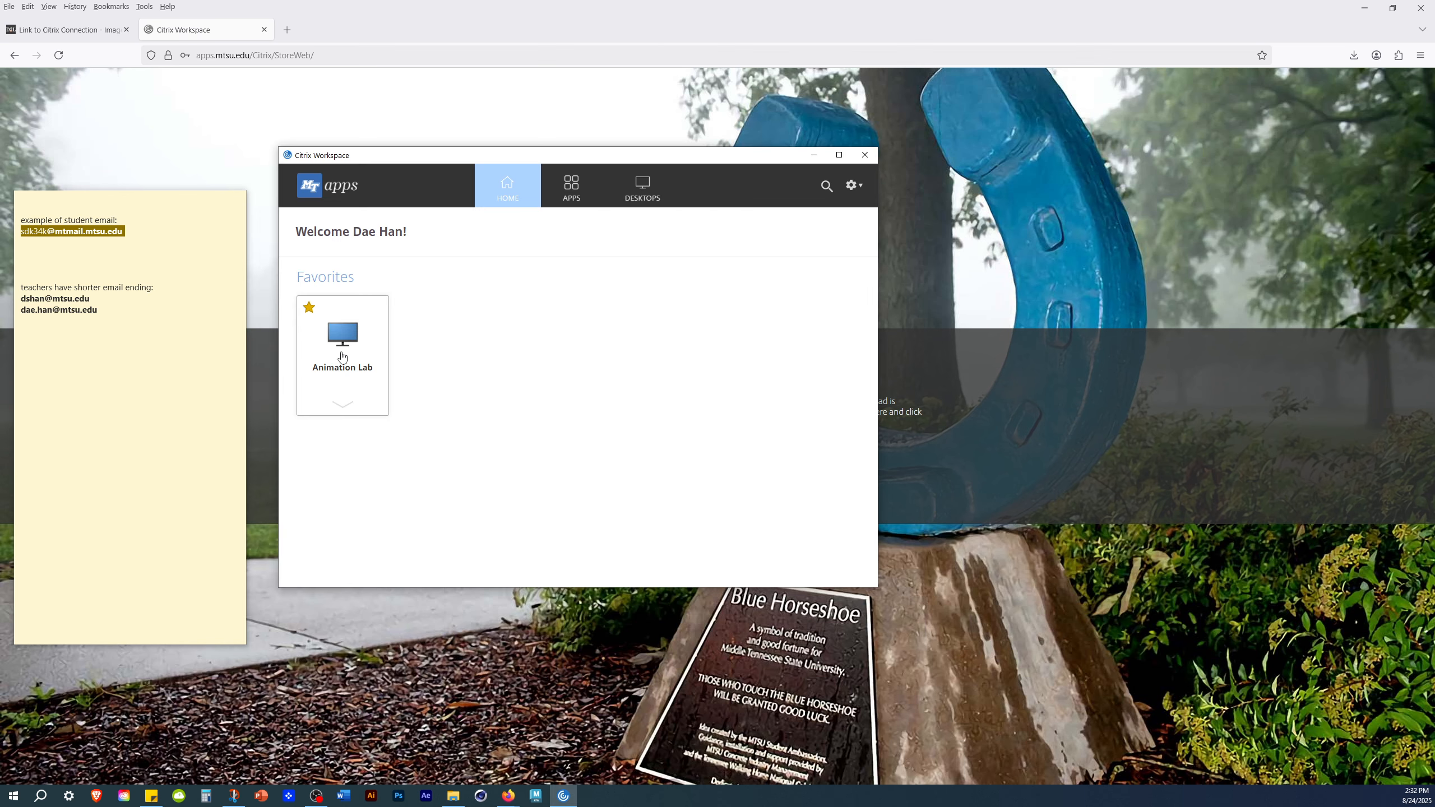
- Open the Animation Lab desktop in a smaller, repositioned viewer window and acknowledge the Media Arts Lab welcome notice
click(345, 337)
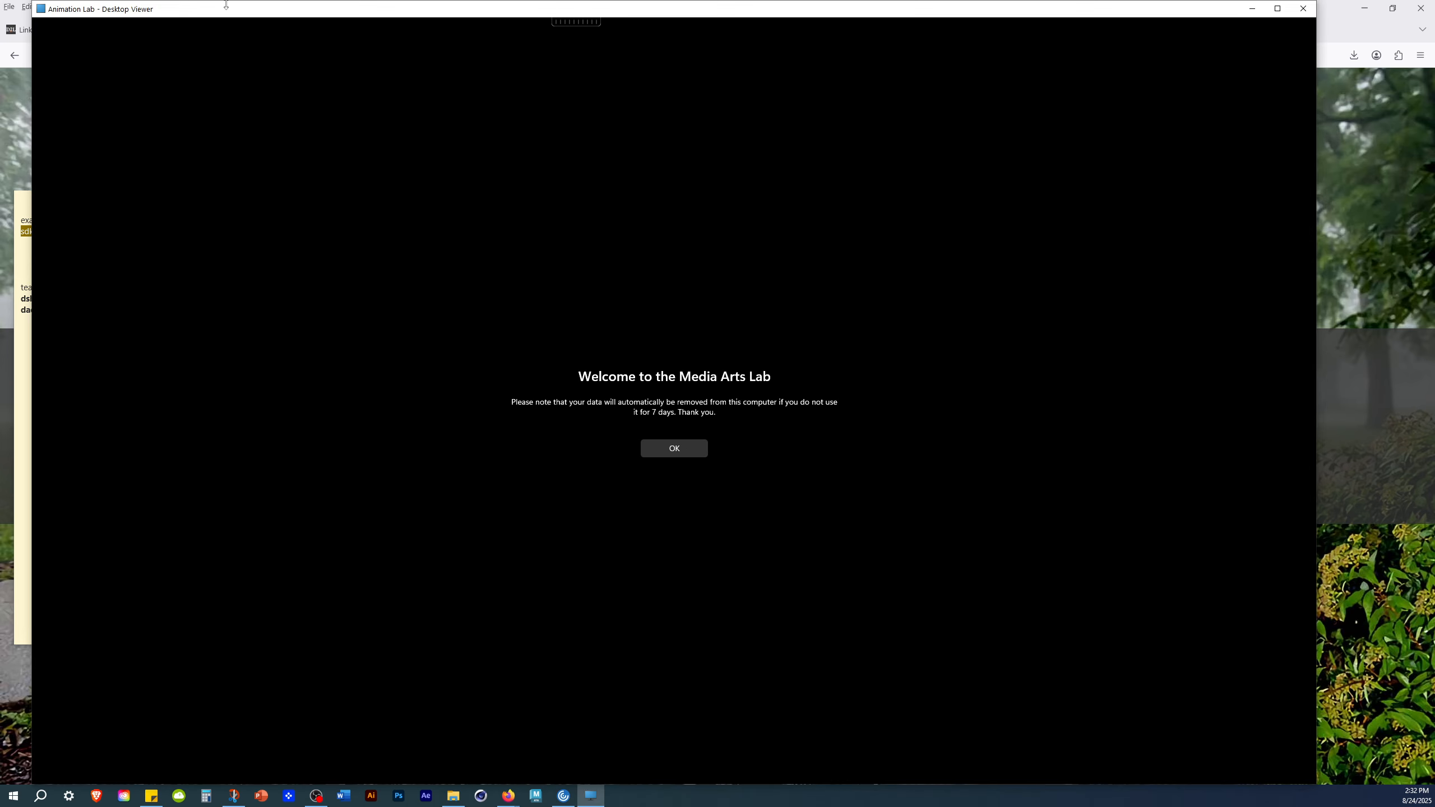
drag(35, 2, 442, 86)
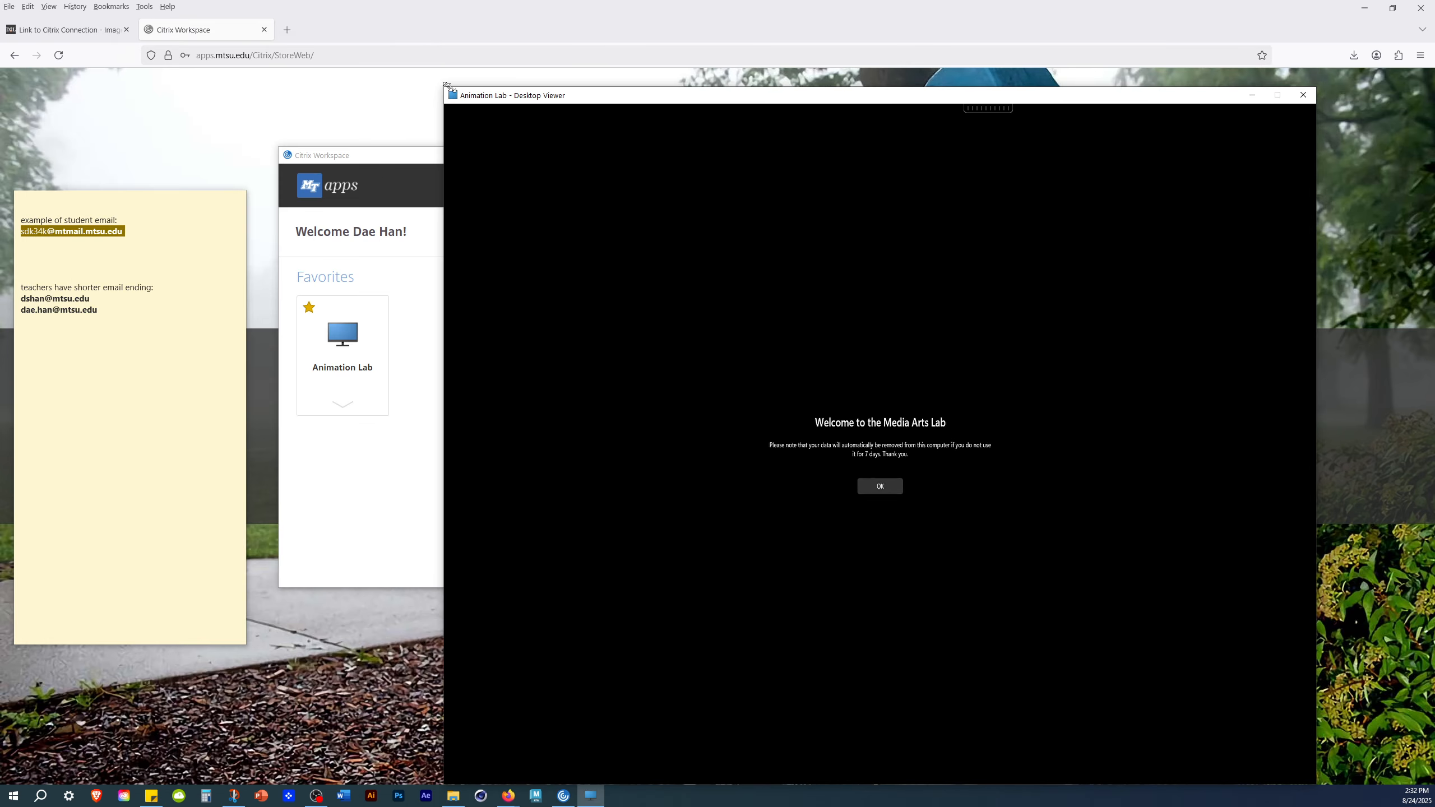
drag(575, 100, 393, 52)
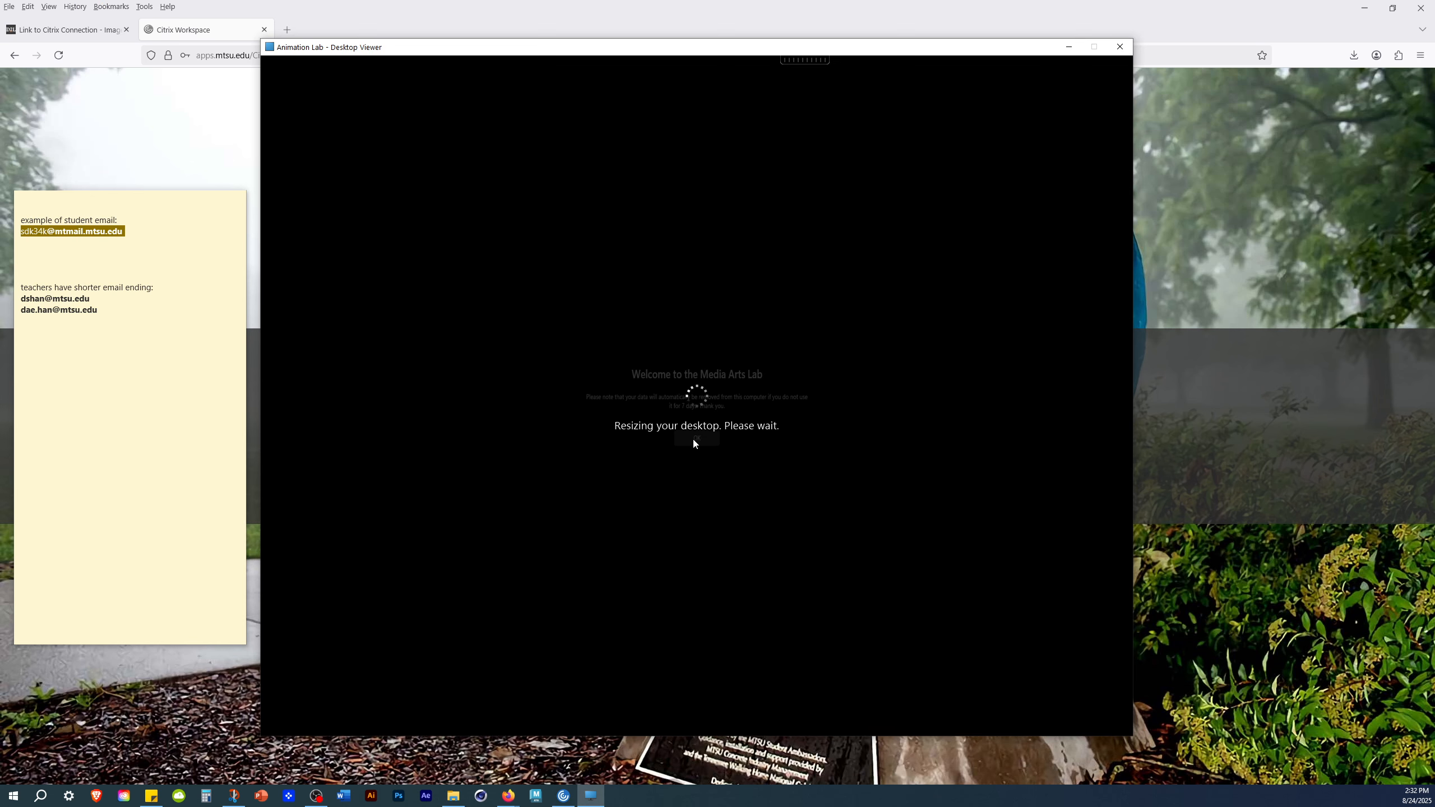
drag(319, 55, 273, 56)
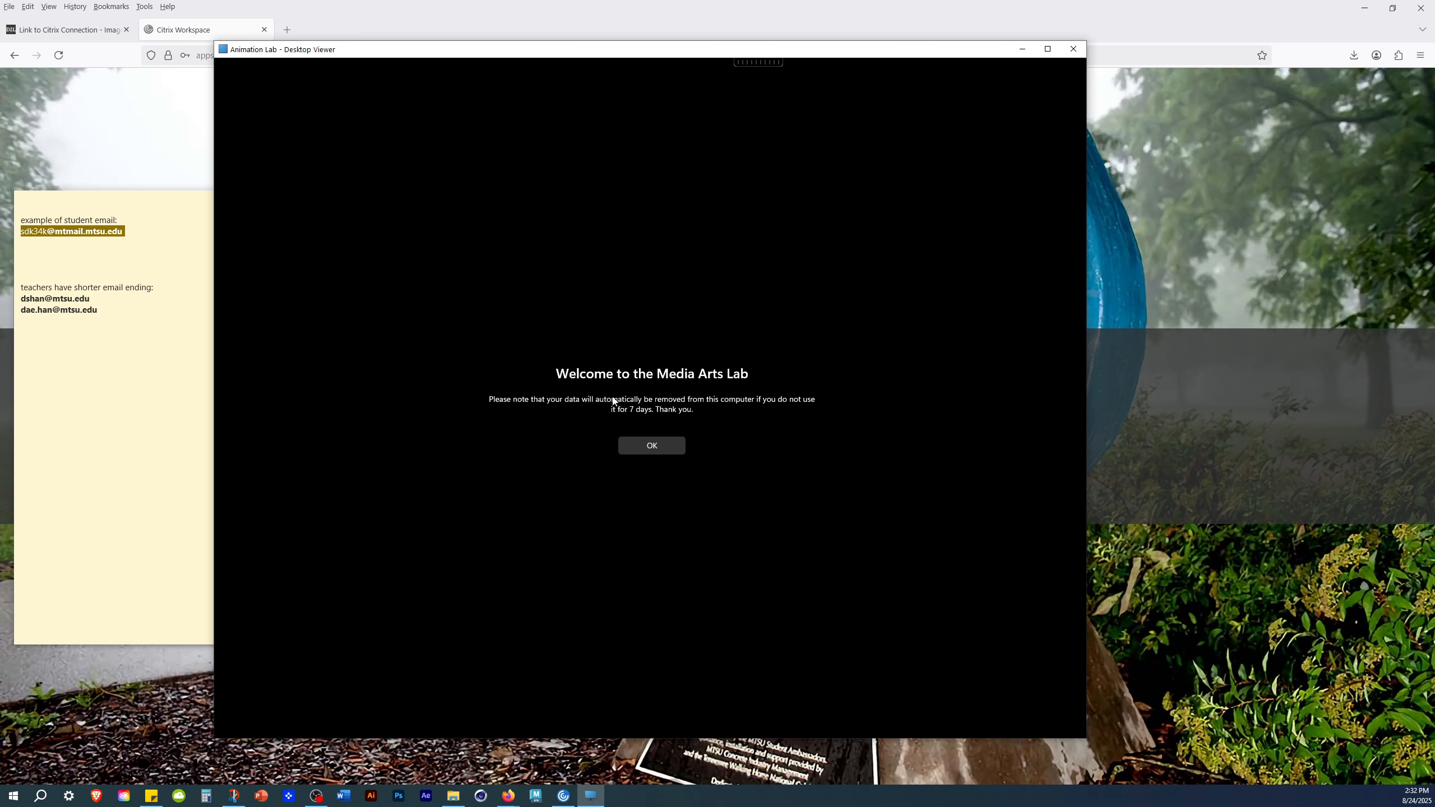
click(658, 449)
drag(367, 55, 424, 77)
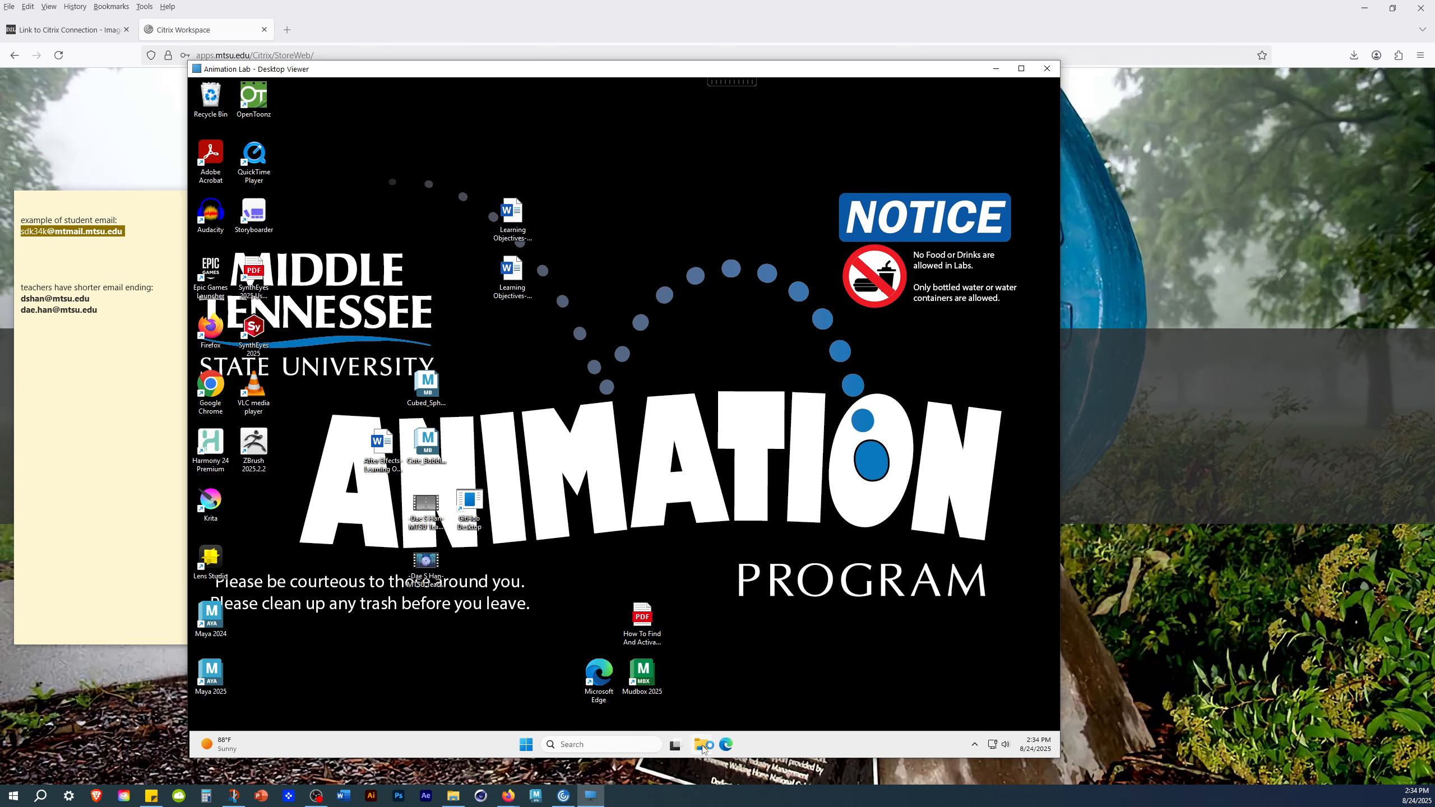
- Open the Walt Classes Folder (W:) network location in File Explorer on the remote desktop
click(704, 745)
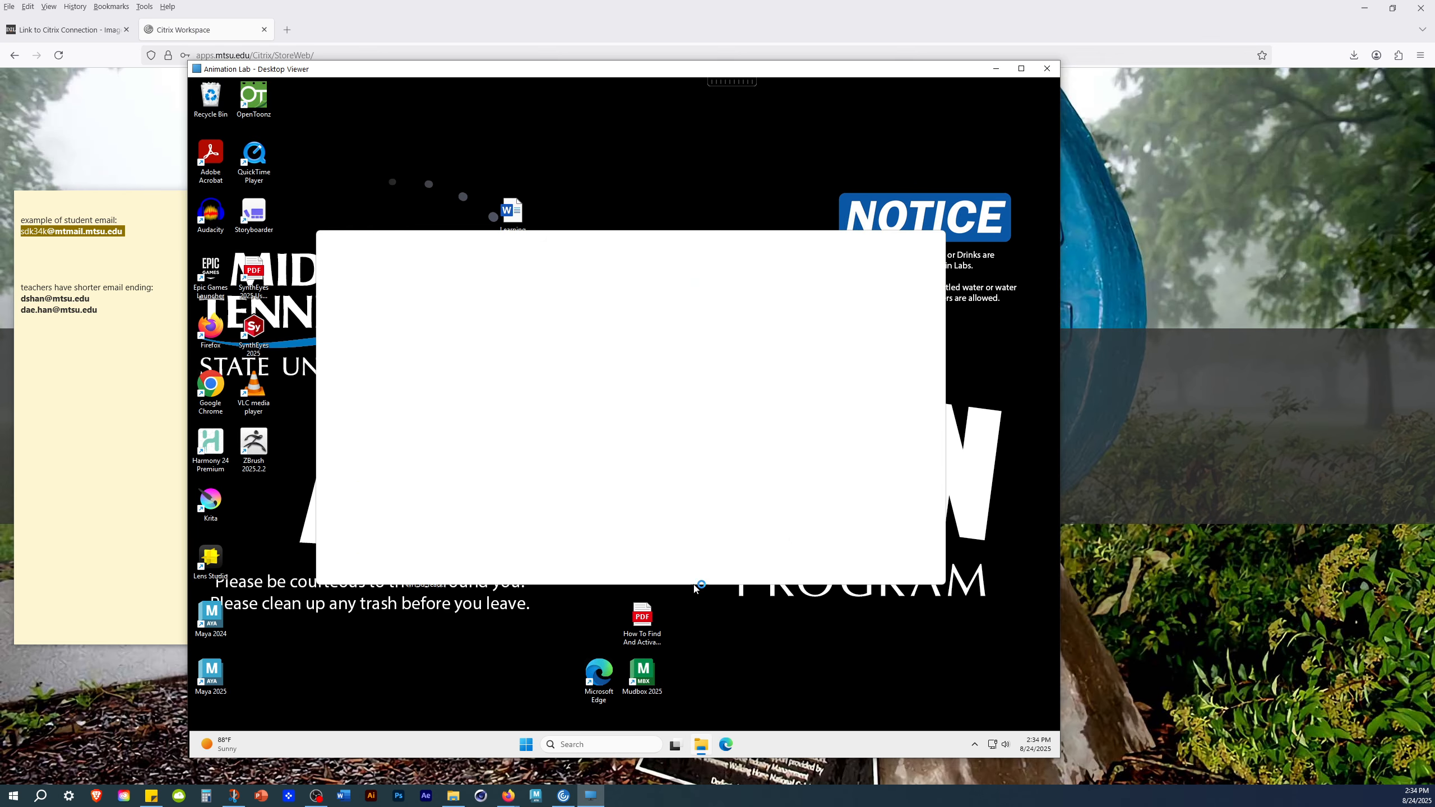
click(792, 481)
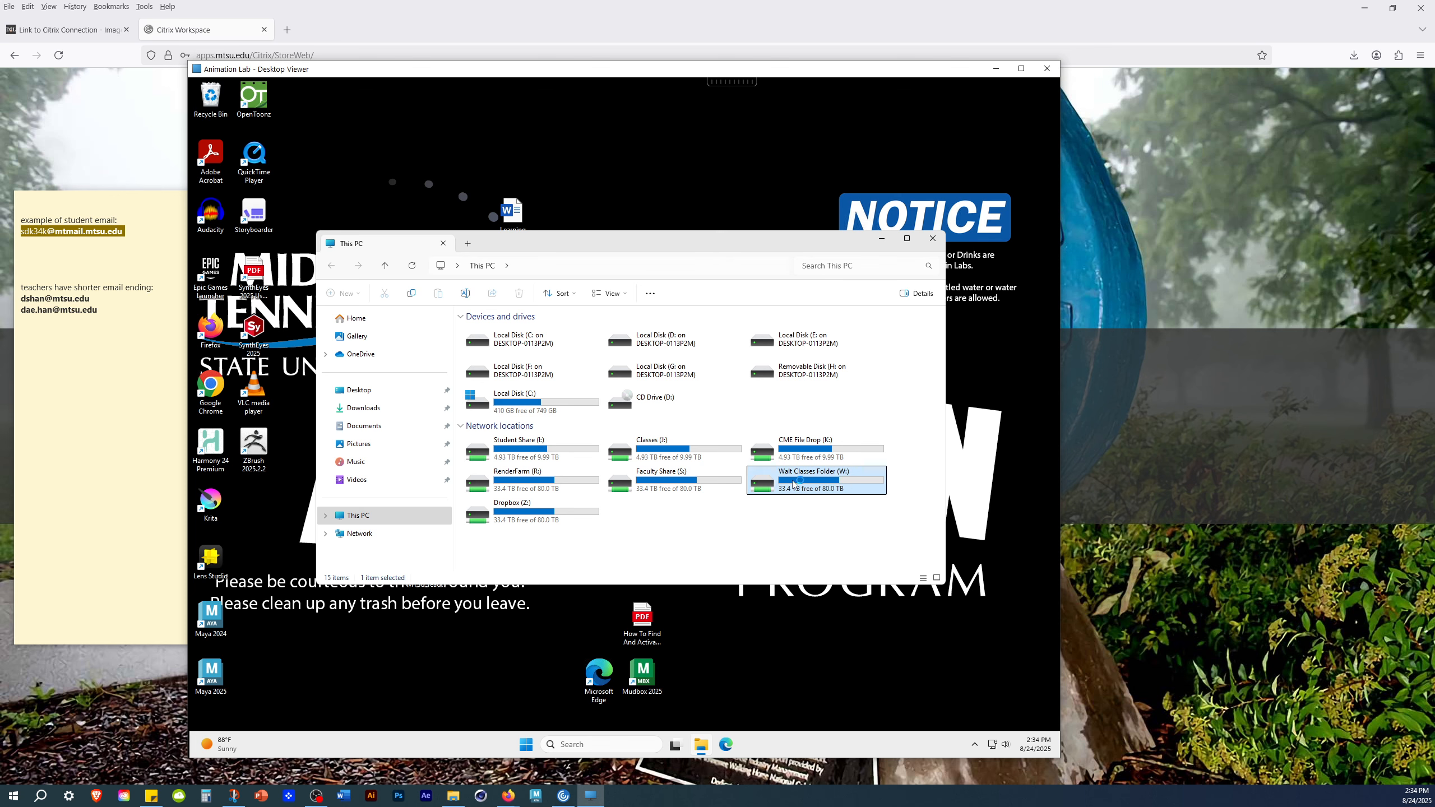
double_click(835, 479)
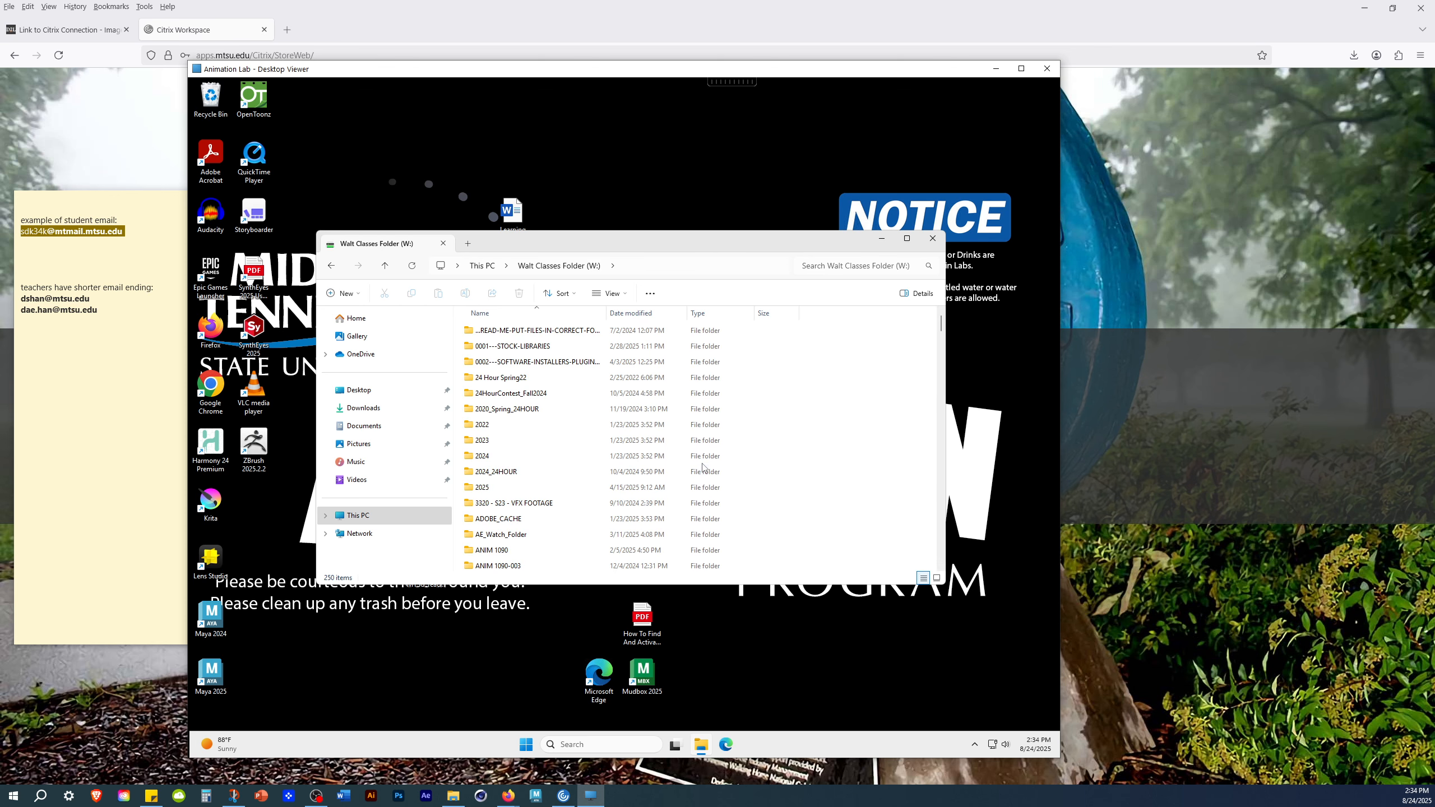
- Widen the Name column and enlarge the remote File Explorer window to fit more class folders
scroll(702, 467, down, 4)
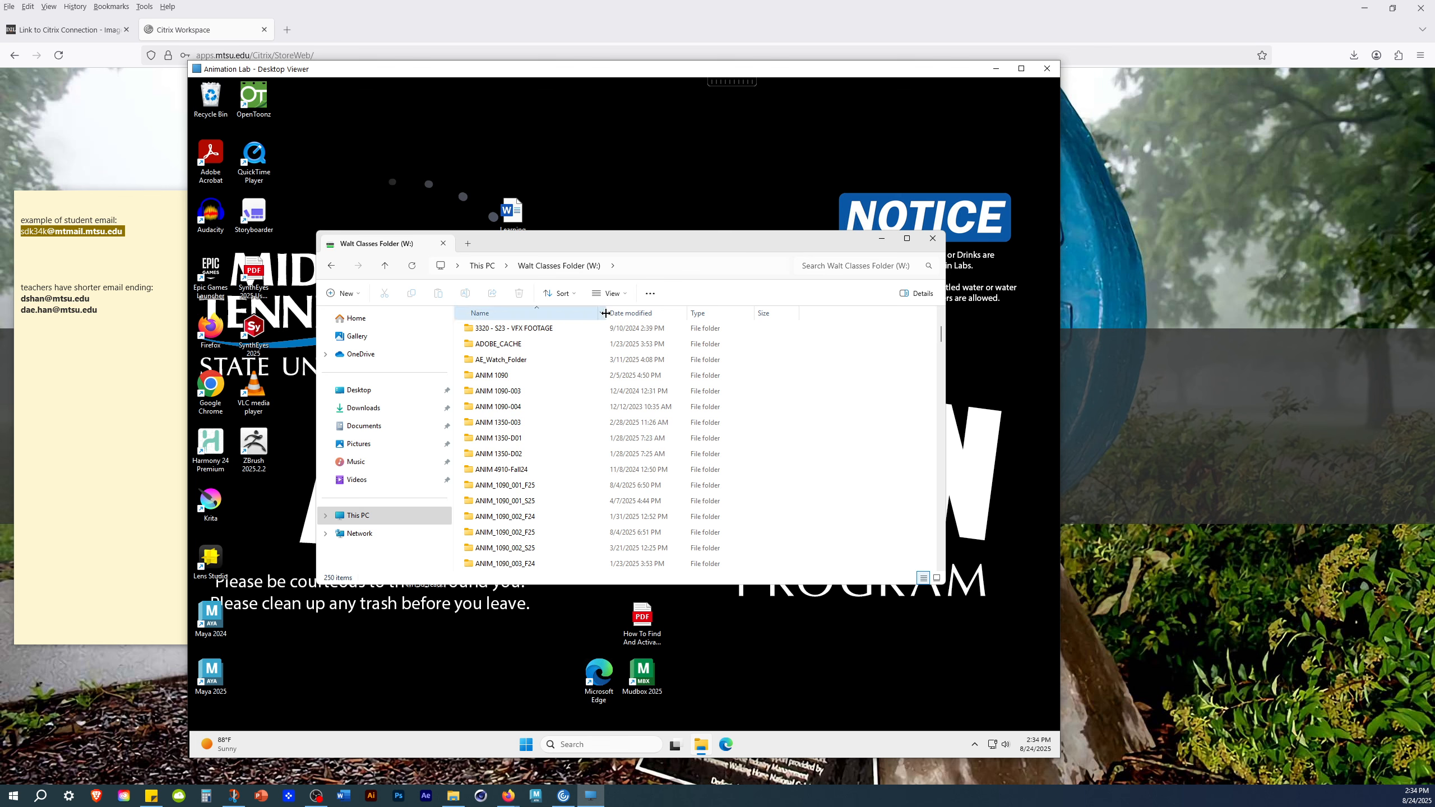
drag(606, 313, 710, 315)
scroll(554, 519, down, 5)
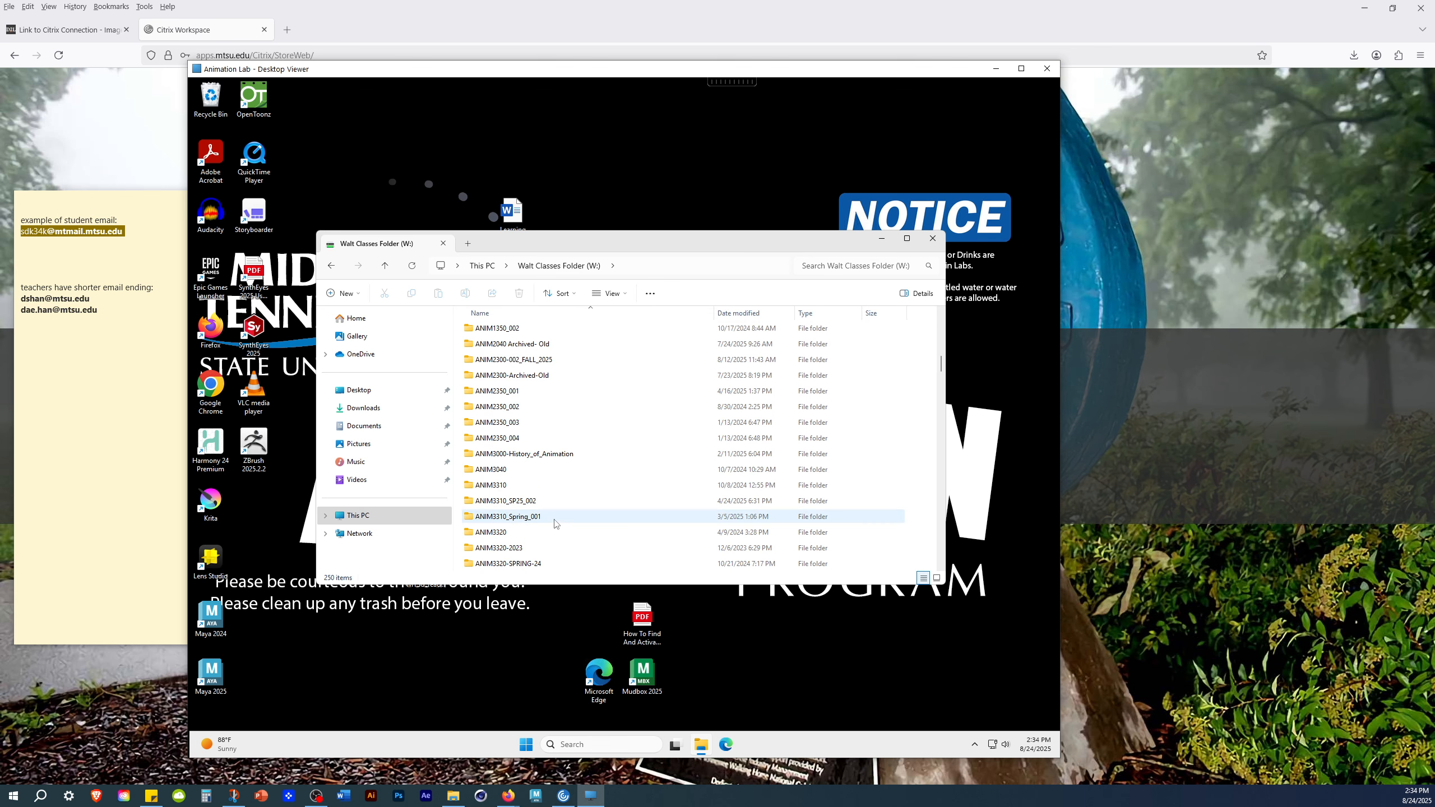
drag(548, 586, 547, 735)
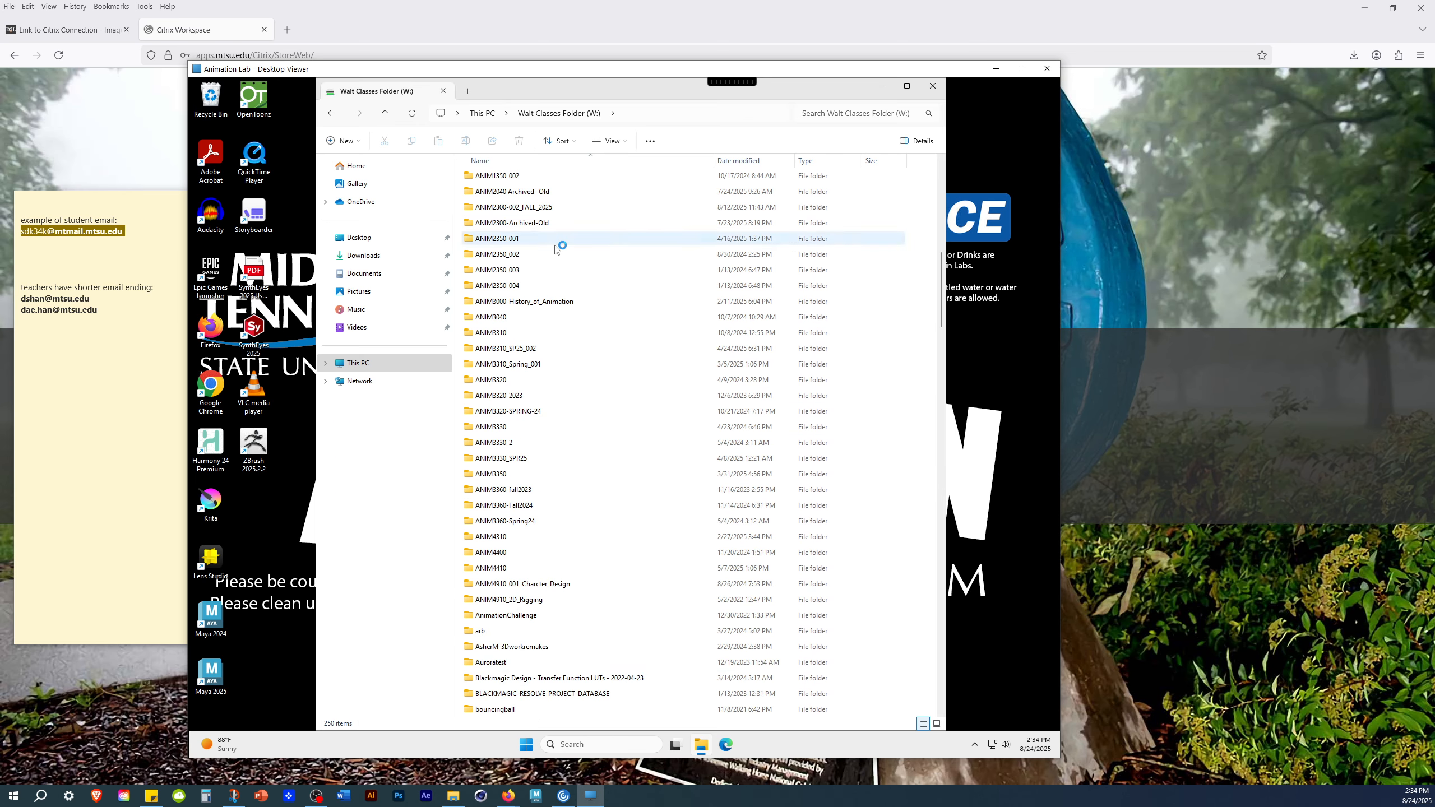
- Look through the class folders in Walt Classes Folder (W:) and close the File Explorer window
scroll(723, 574, up, 7)
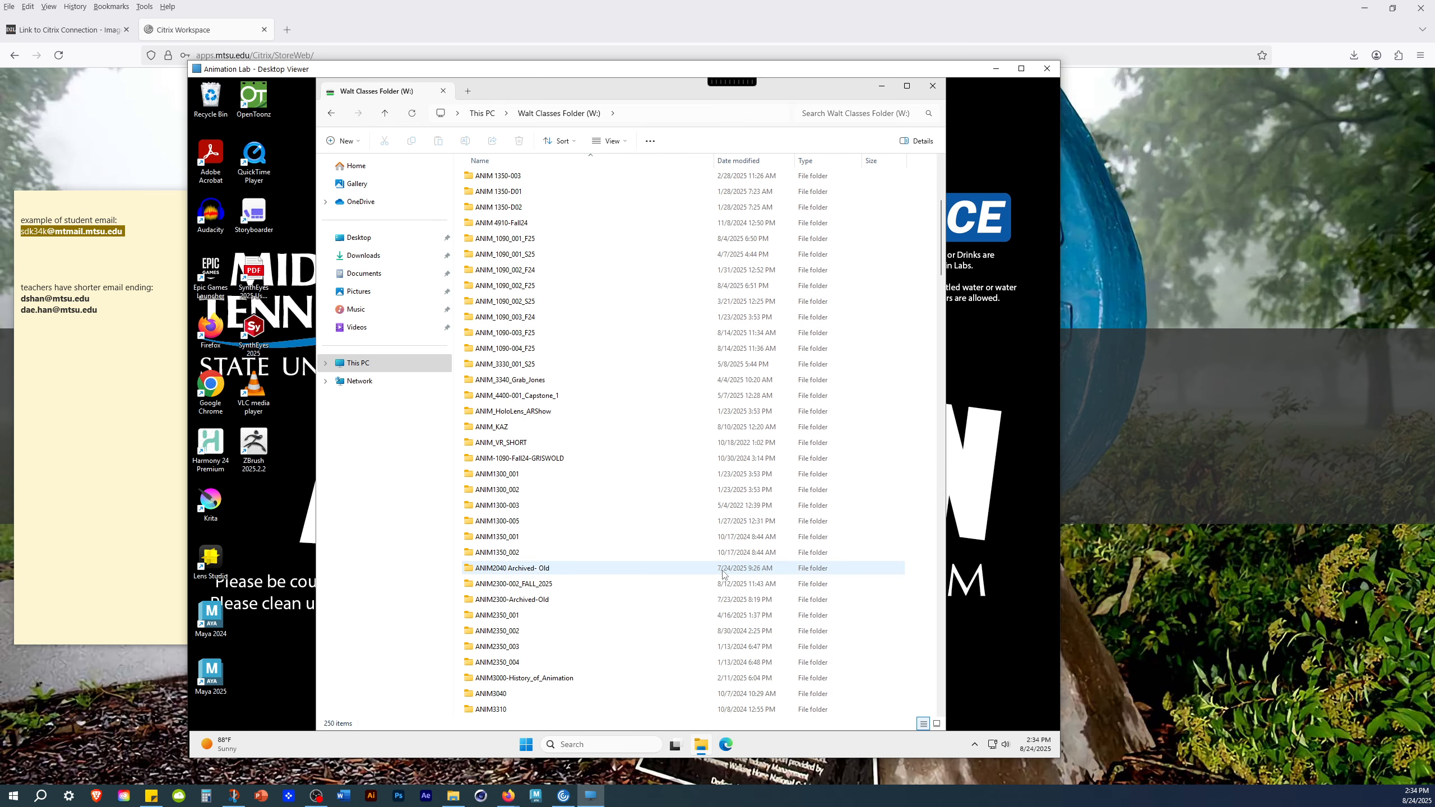
scroll(785, 407, up, 2)
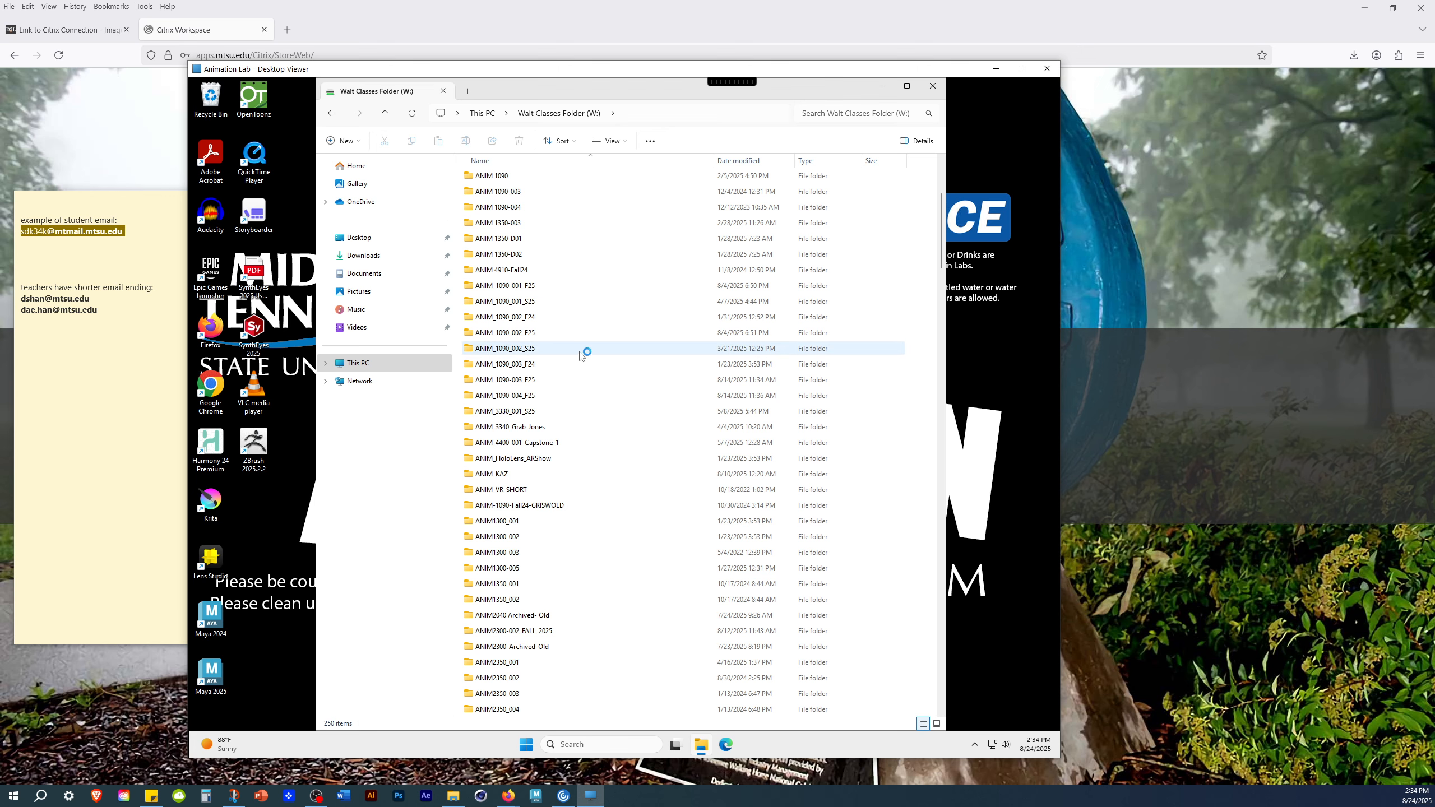
scroll(726, 490, down, 2)
scroll(731, 485, down, 2)
scroll(731, 480, down, 2)
scroll(557, 557, up, 5)
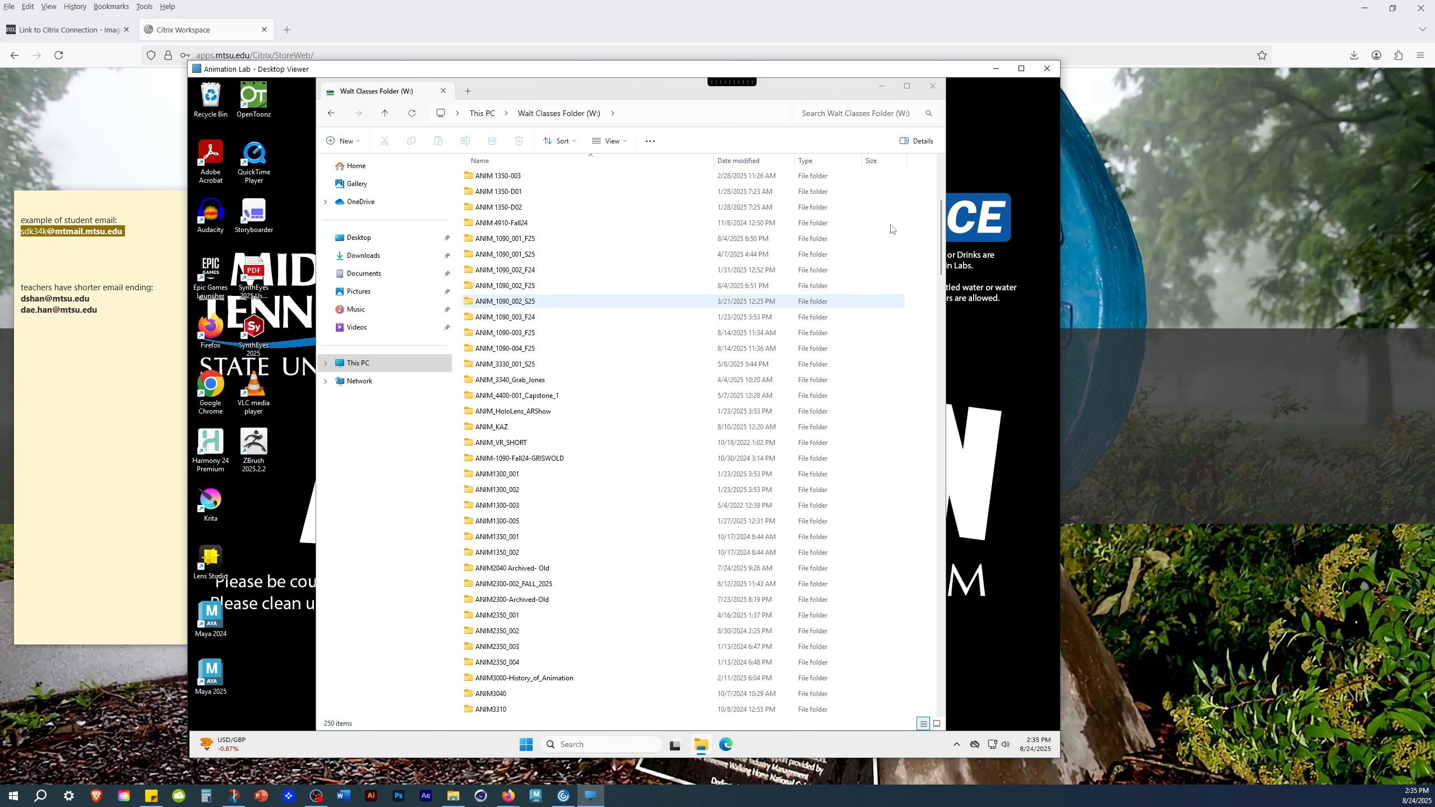
click(933, 87)
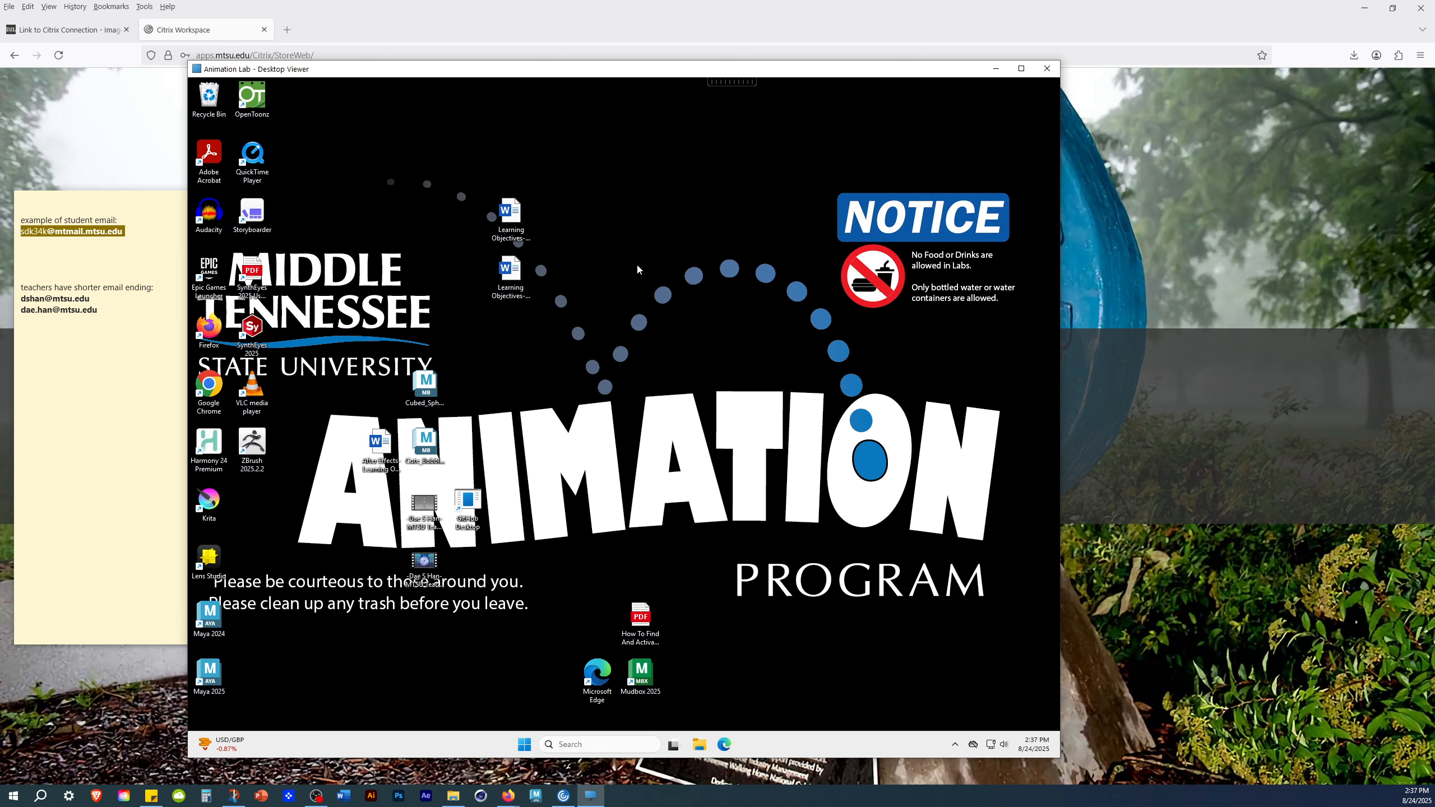
- Disconnect from the Animation Lab remote desktop session
click(730, 83)
click(733, 83)
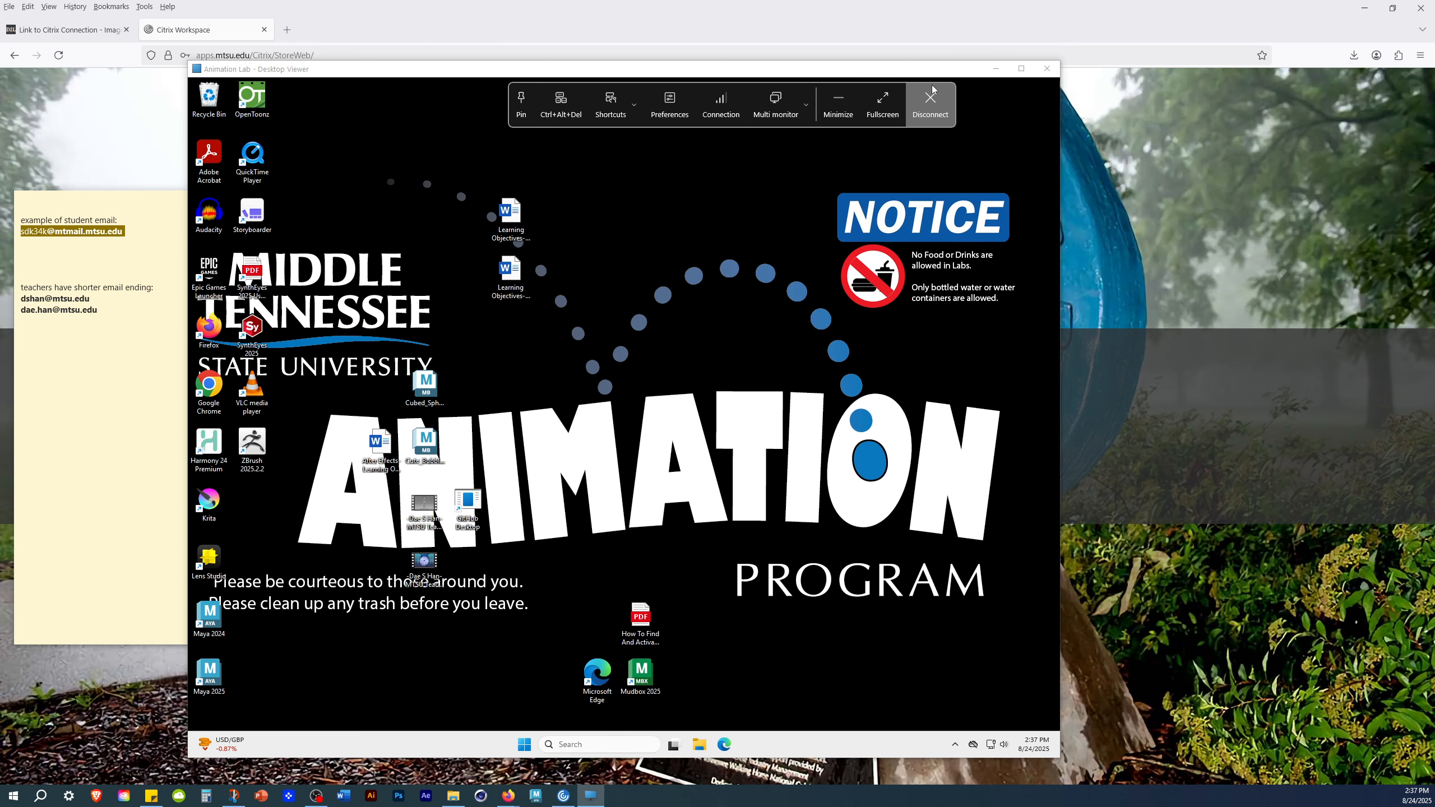
click(931, 102)
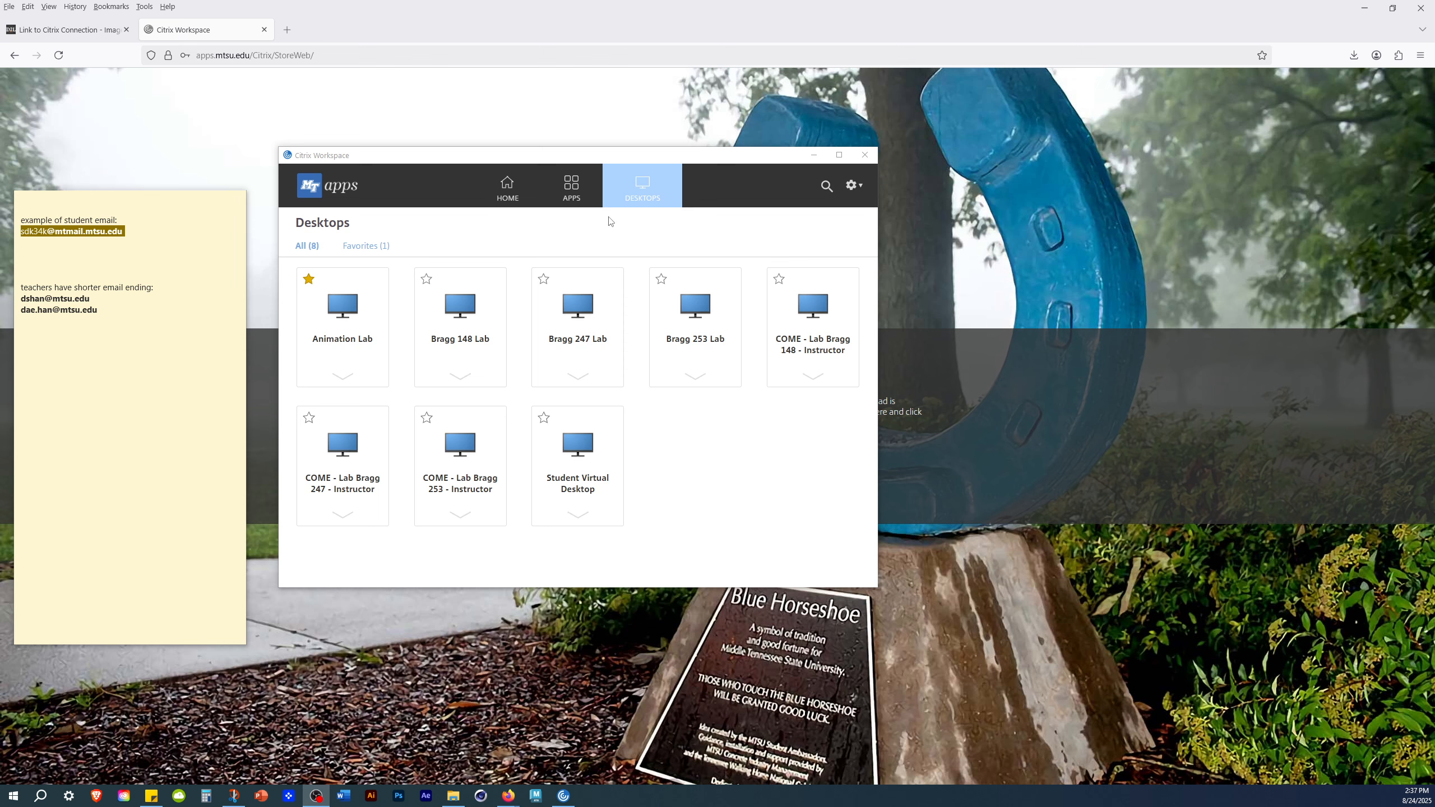
- Review the favorites, the available apps and the available lab desktops in Citrix Workspace
click(510, 184)
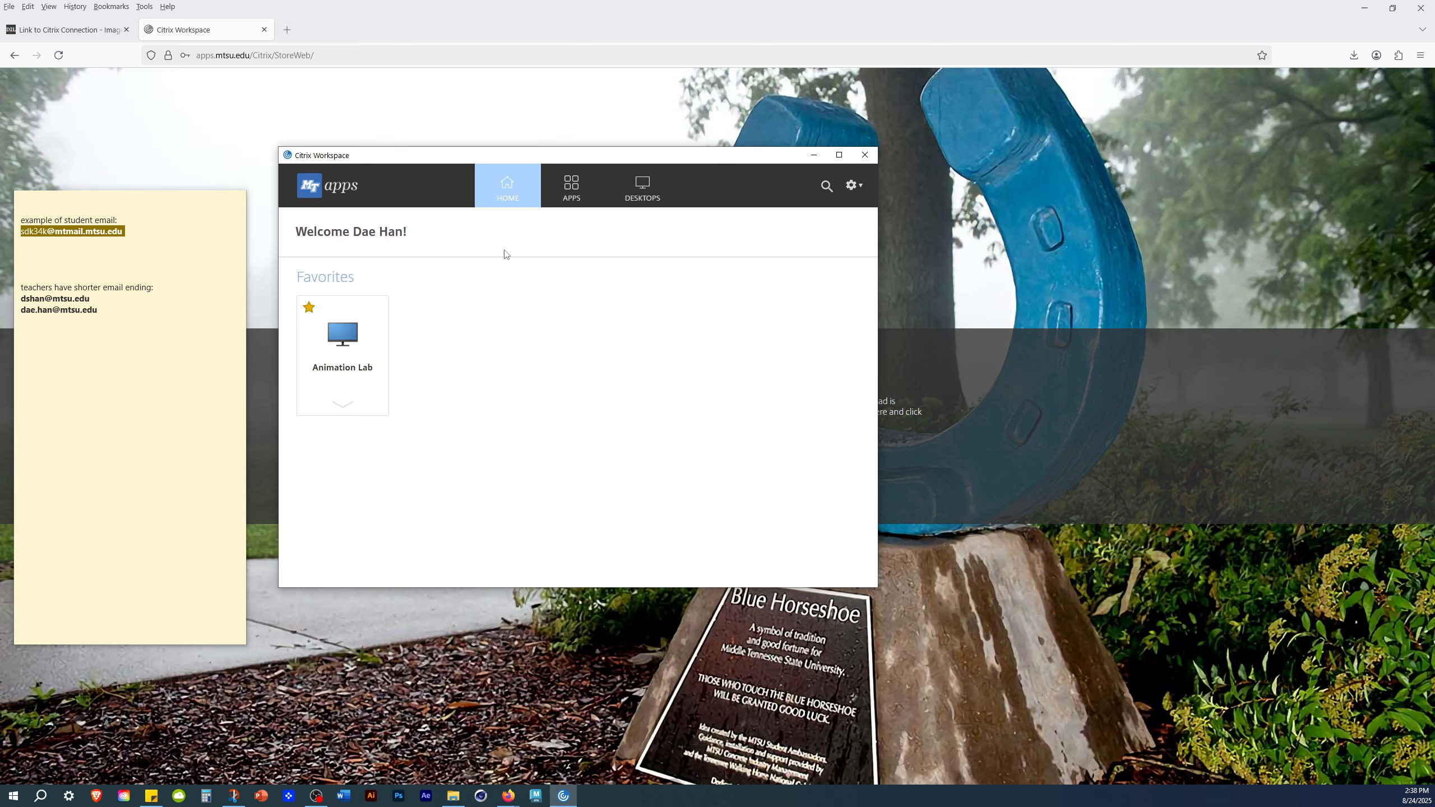
click(571, 187)
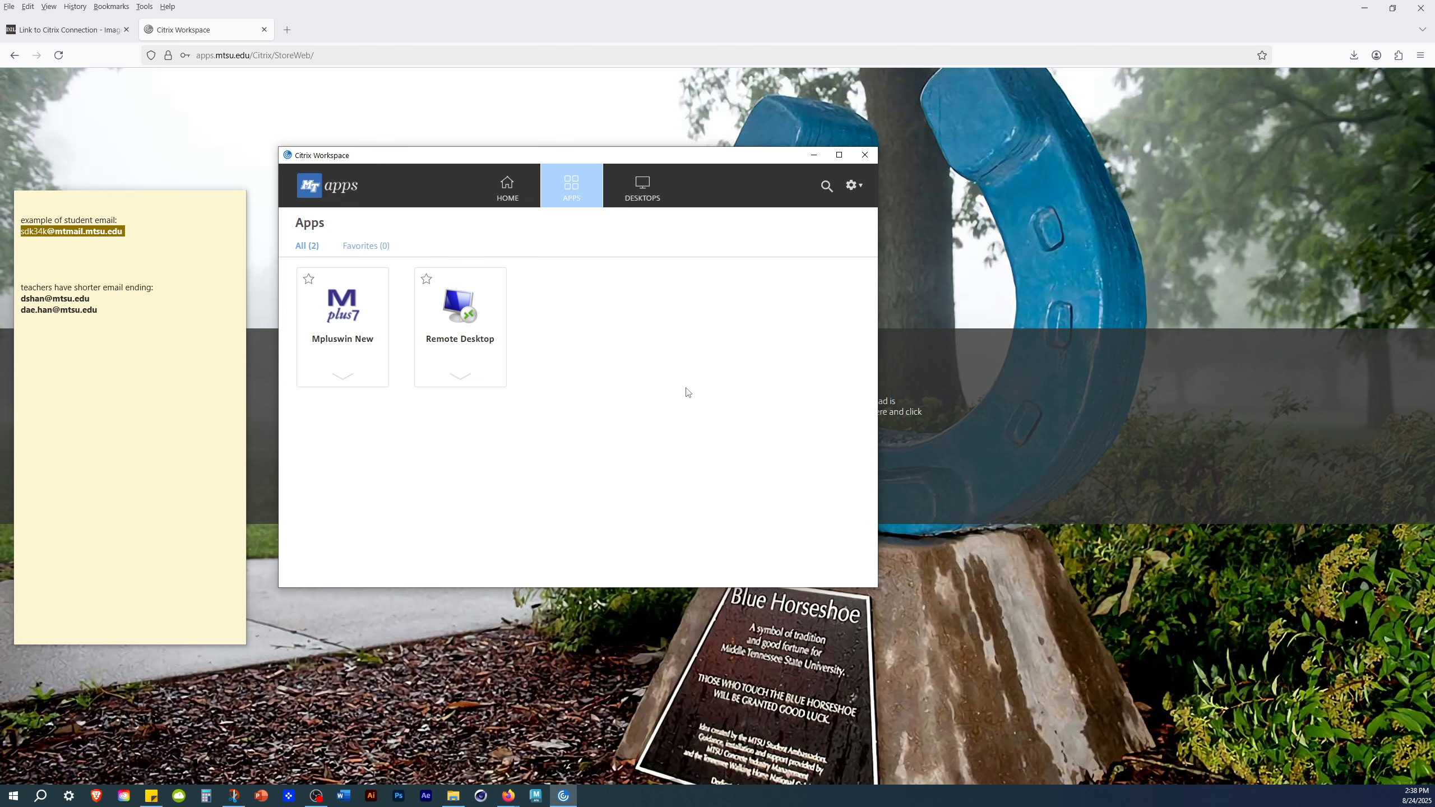
click(644, 184)
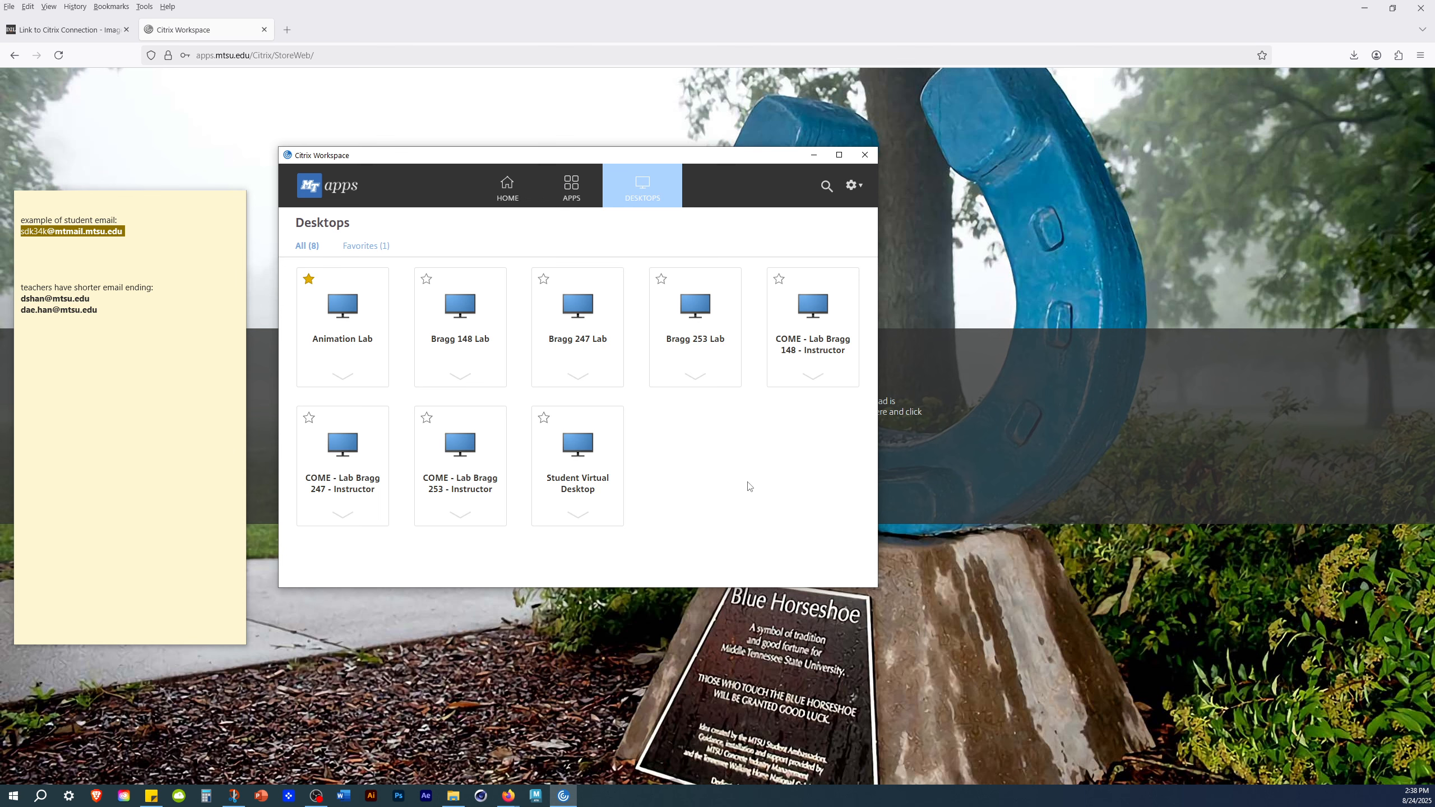